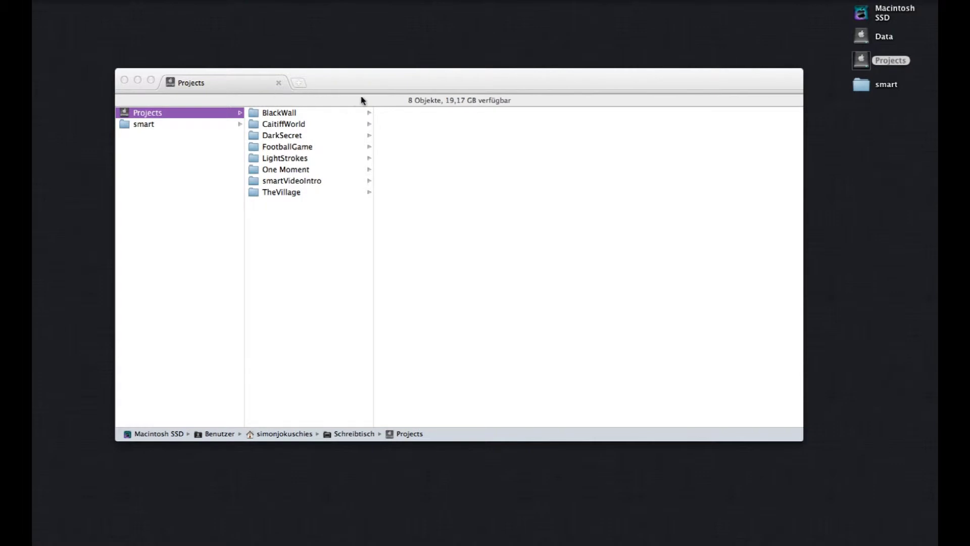
Browse into TheVillage's 06_ApplicationData > Nuke > nuke_project folders in Finder column view
left_click_drag(365, 84, 371, 82)
key("Right")
key("Down")
key("Down")
key("Down")
key("Down")
key("Down")
key("Down")
key("Down")
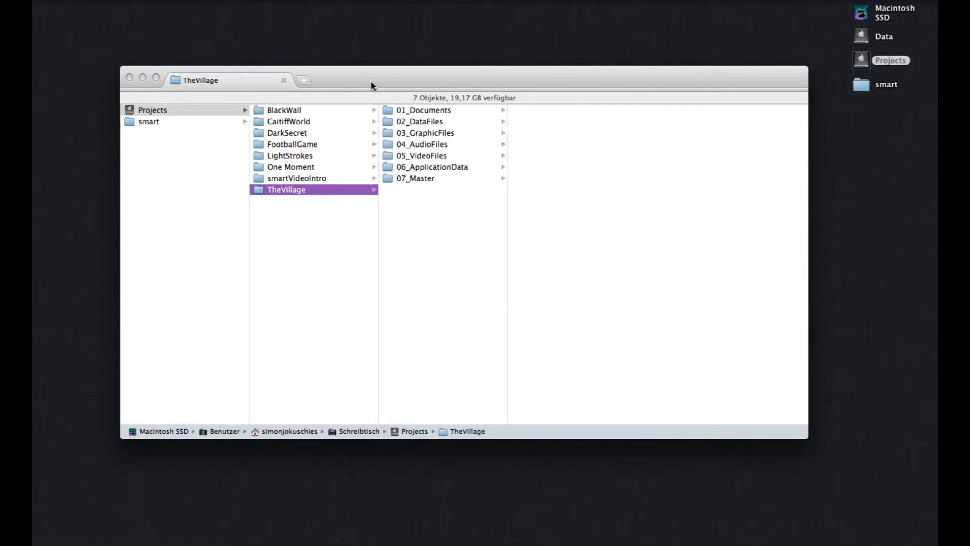
type("06")
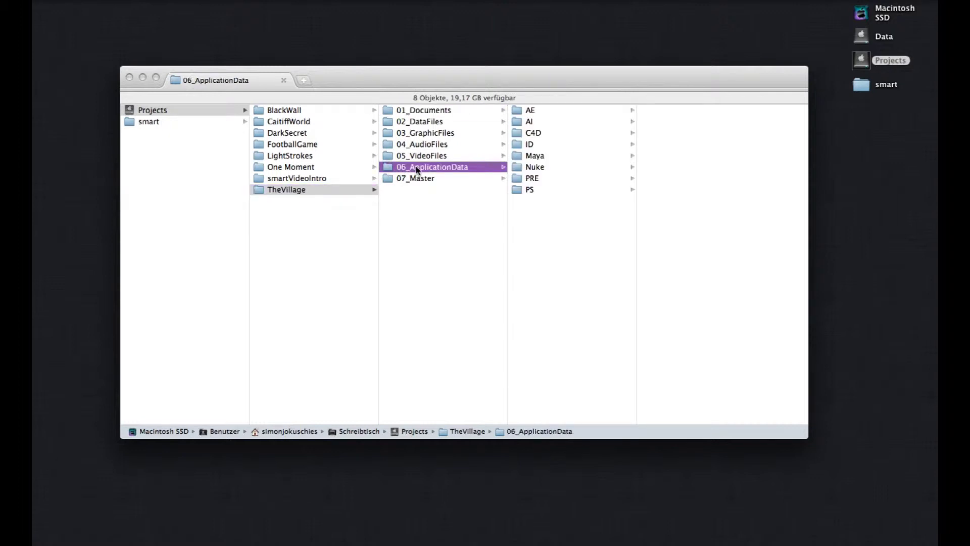
left_click(523, 169)
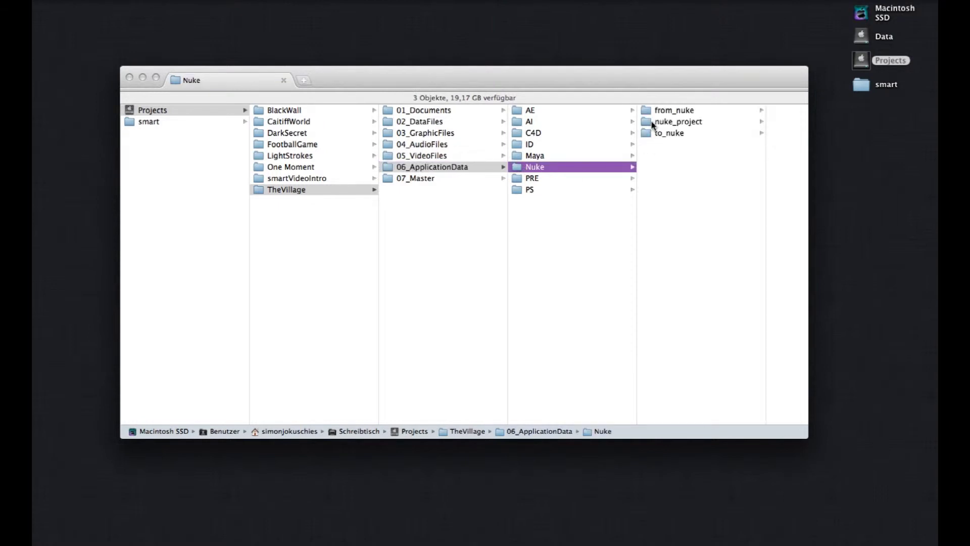
left_click(652, 123)
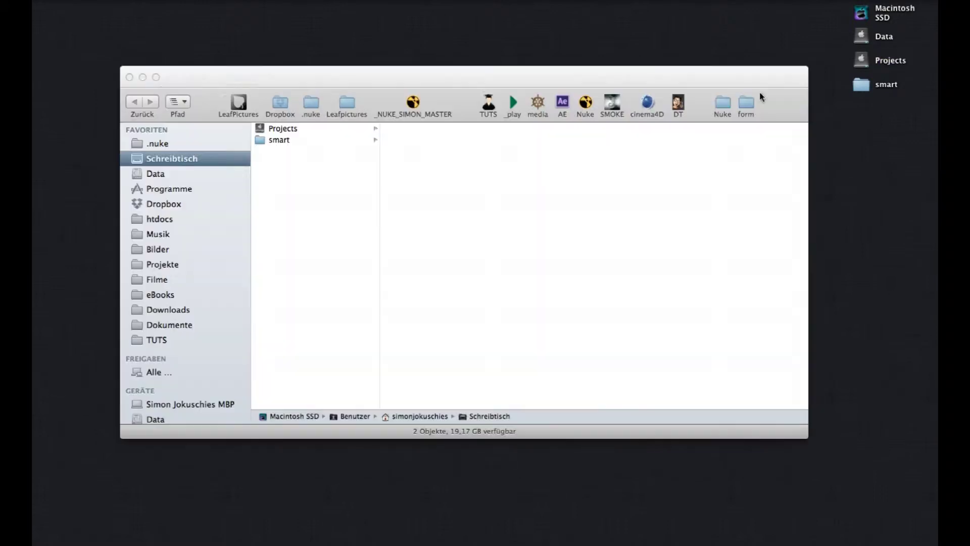
Open .nuke, check the desktop smart folder's contents, then drag smart into .nuke
left_click(150, 145)
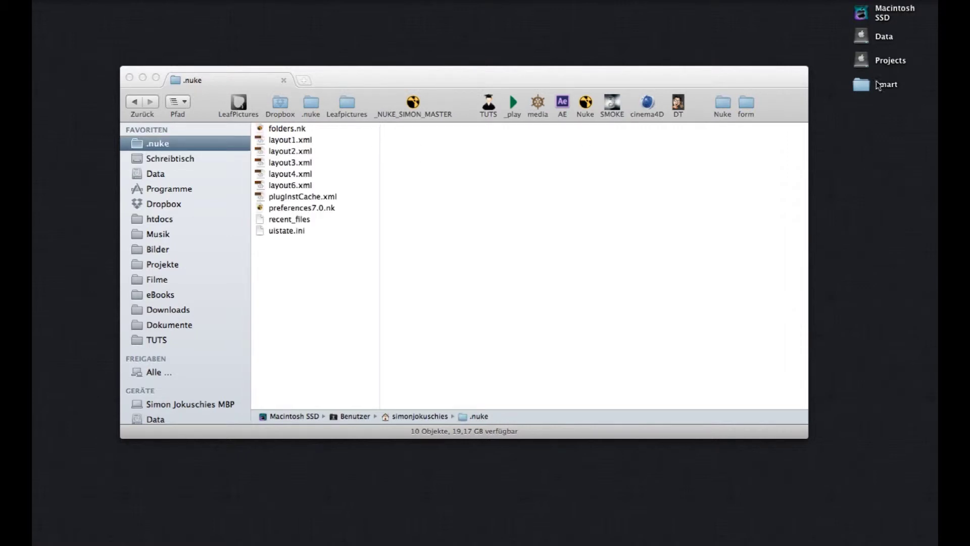
double_click(859, 85)
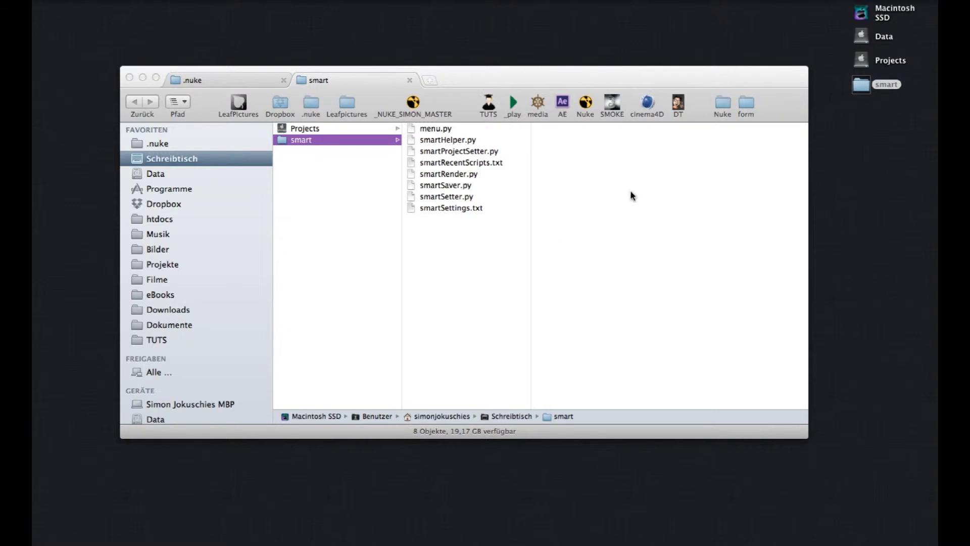
left_click(409, 80)
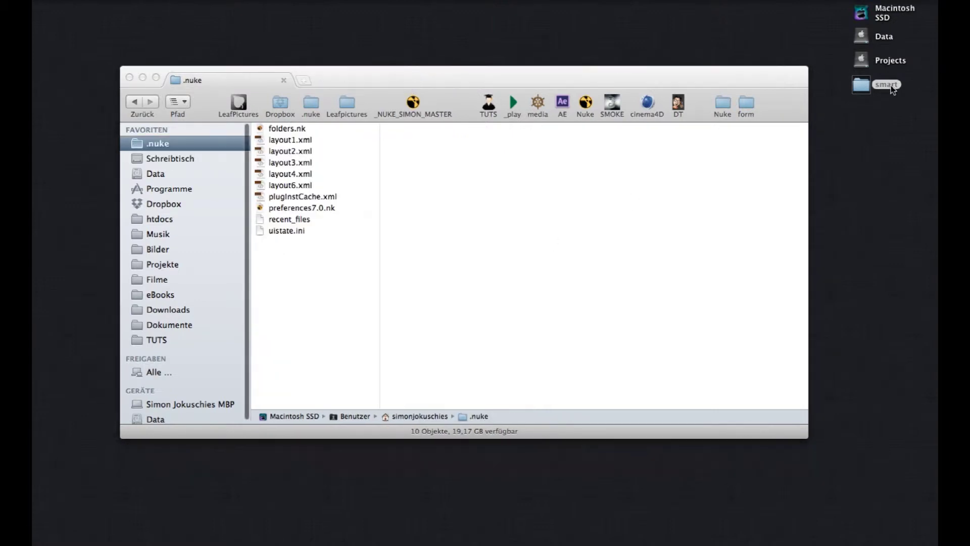
left_click_drag(864, 86, 273, 309)
left_click(297, 275)
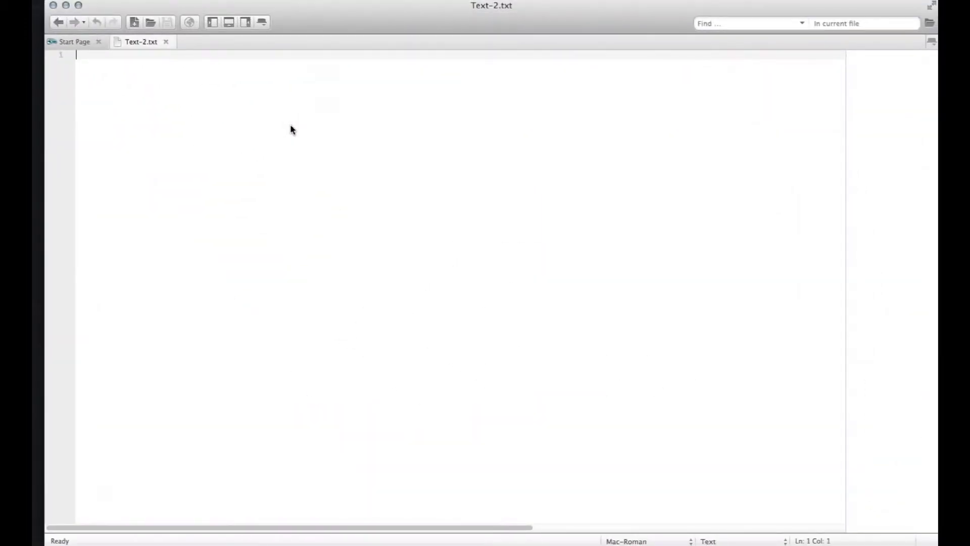
Write the line nuke.pluginAddPath('smart') in a new Komodo Edit file
type("nuke.")
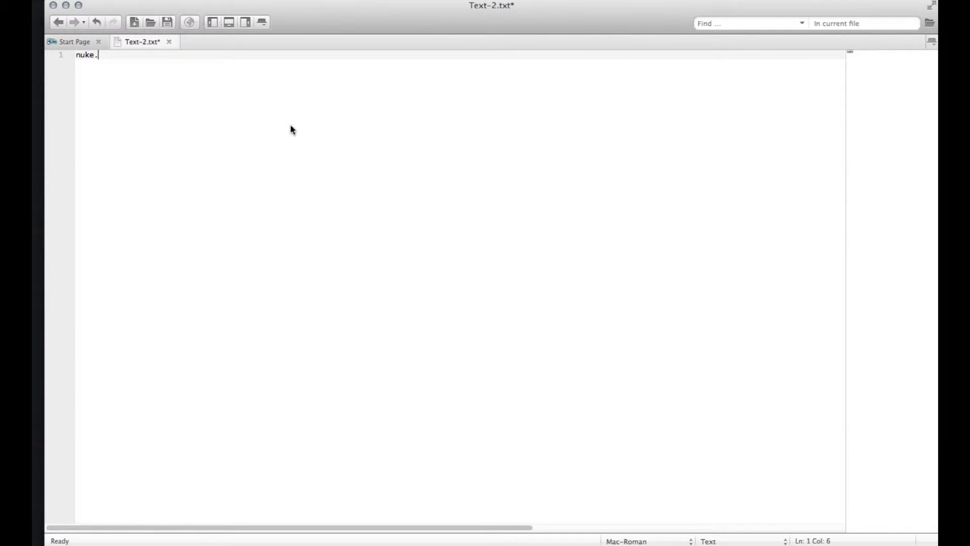
type("pluginAddPa")
type("th(''")
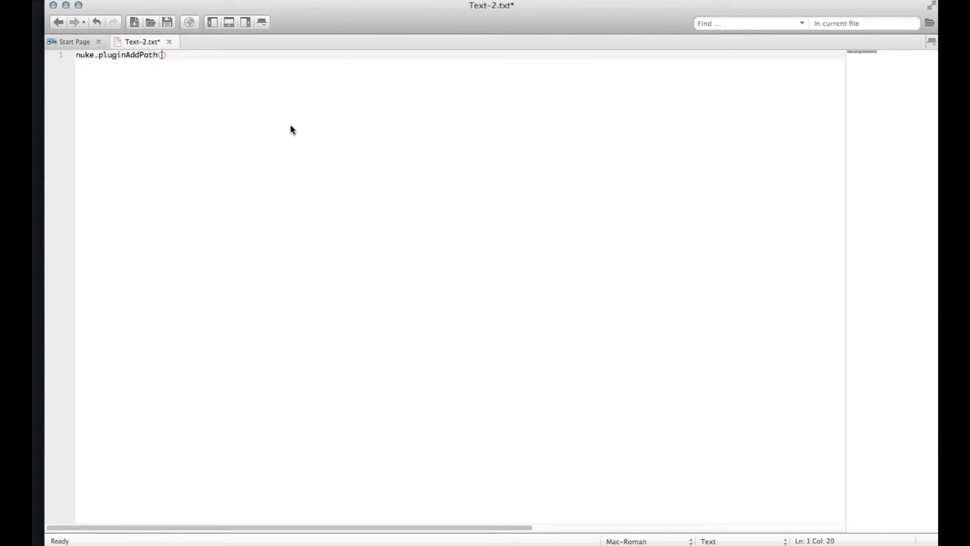
key("Left")
type("smort")
Save the file as init.py in the .nuke folder
key("super+s")
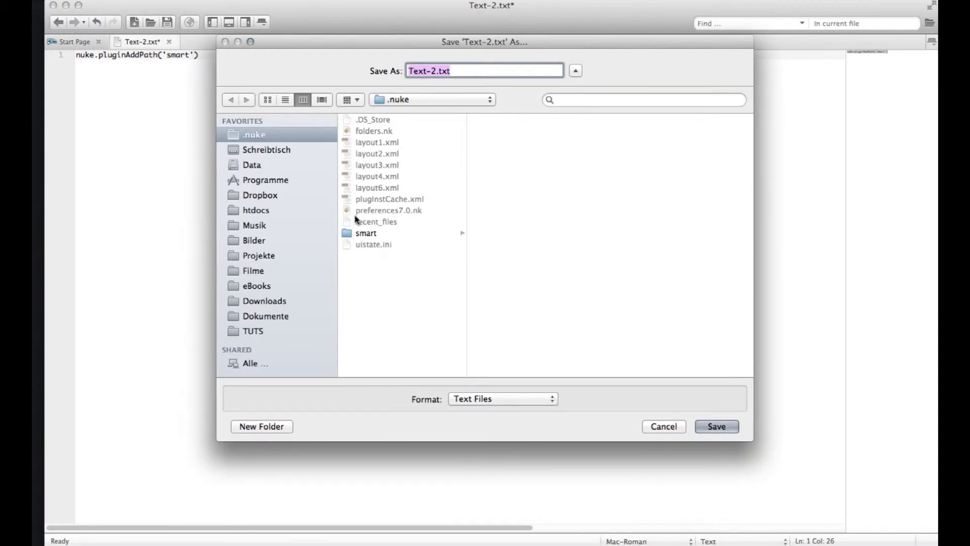
type("init.py")
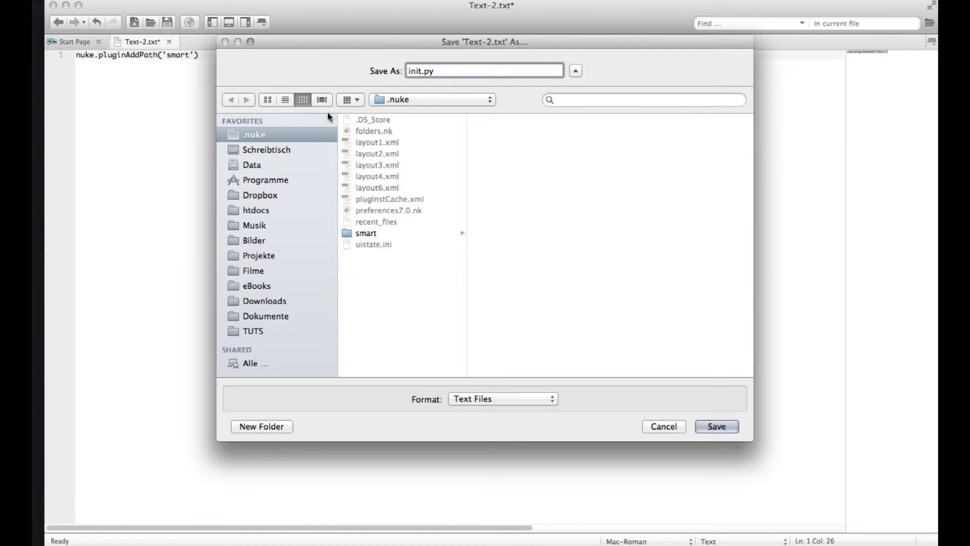
left_click(712, 426)
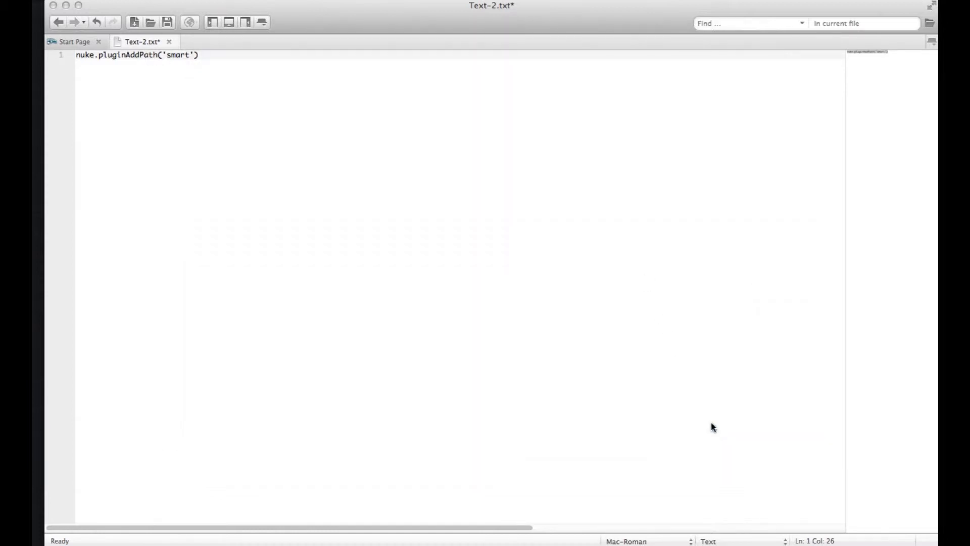
Return to Finder and preview init.py's smart path line in .nuke
key("super+h")
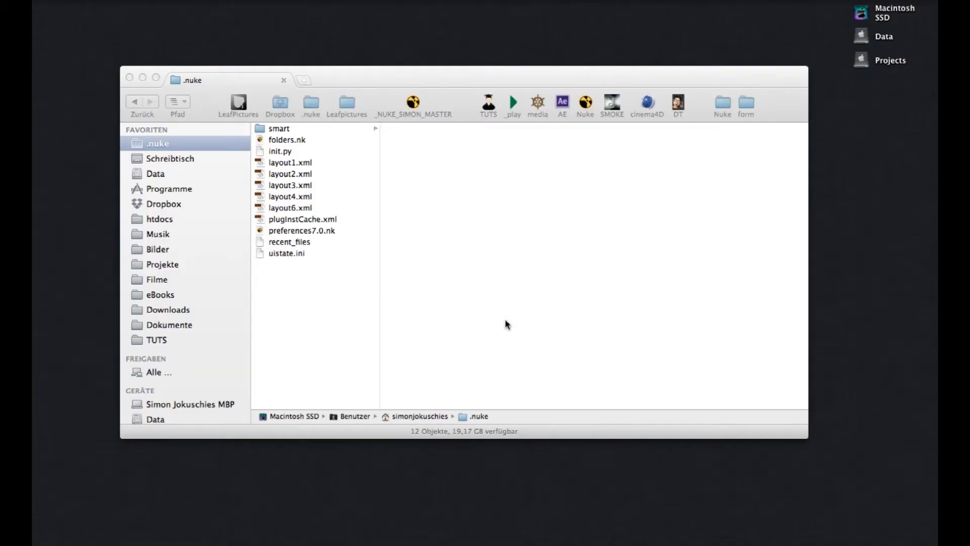
left_click(269, 152)
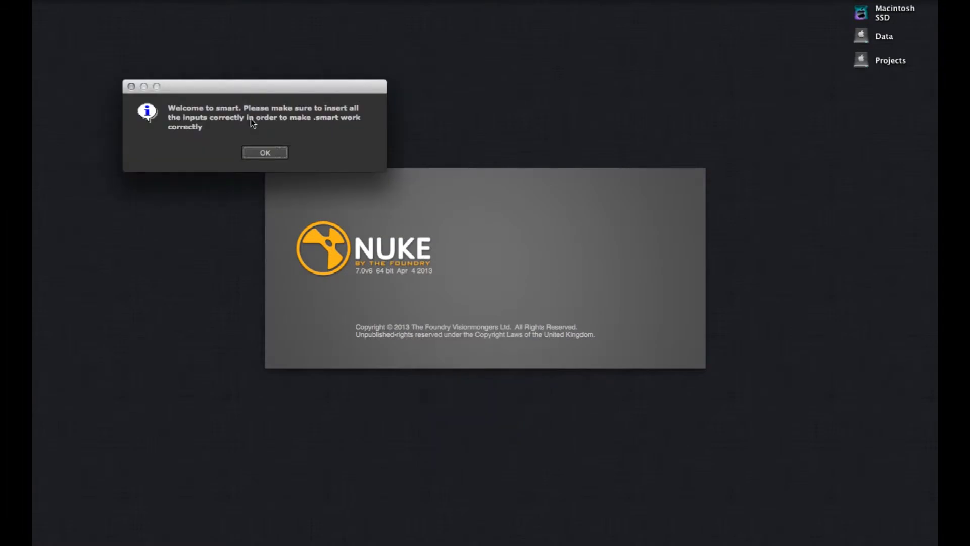
Dismiss the 'Welcome to smart' message to reach the SmartSetter dialog
left_click_drag(247, 86, 391, 168)
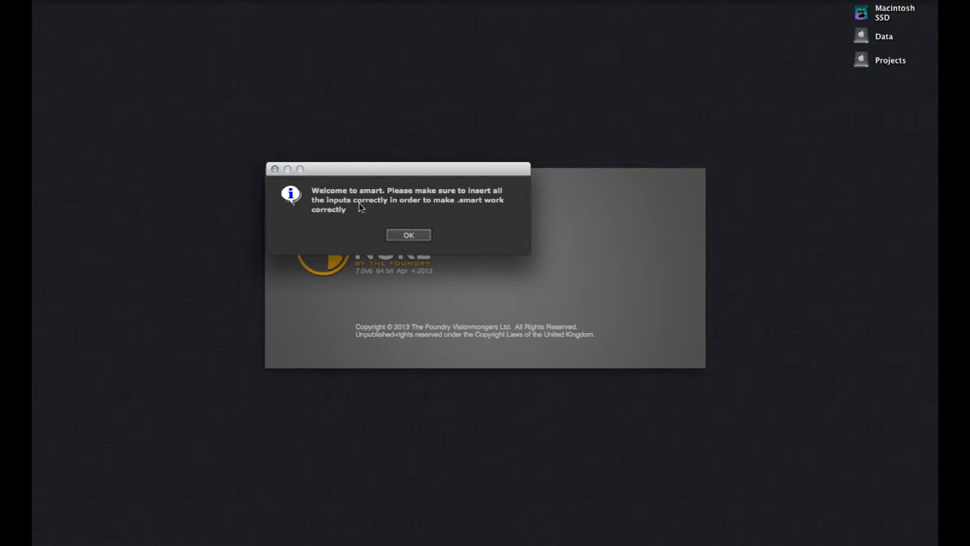
left_click(410, 235)
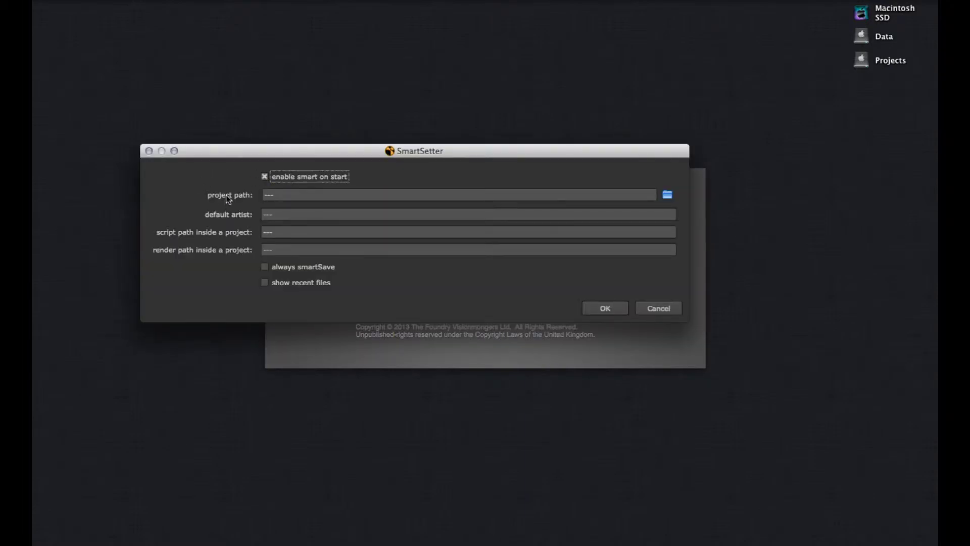
Set smart's project path to the Desktop/Projects/ folder
left_click(669, 196)
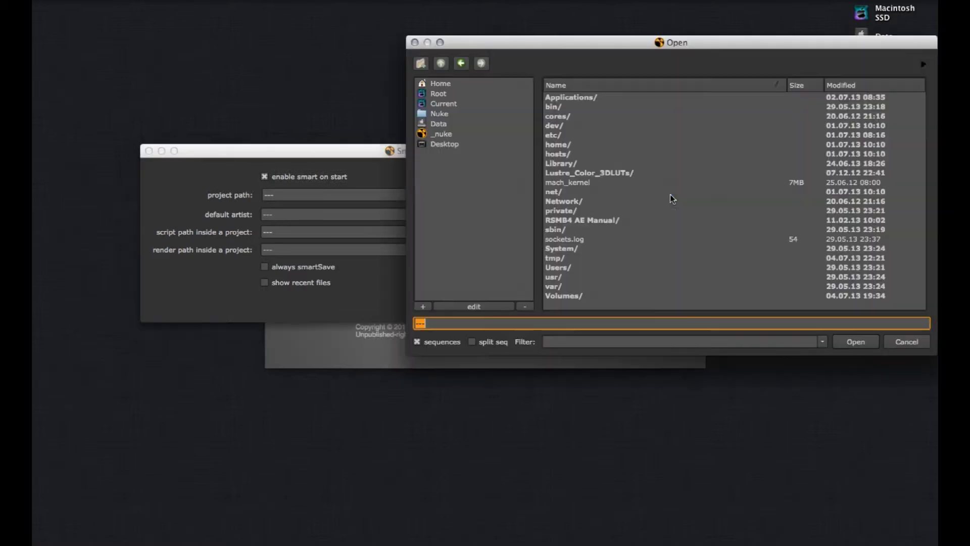
left_click_drag(535, 42, 440, 85)
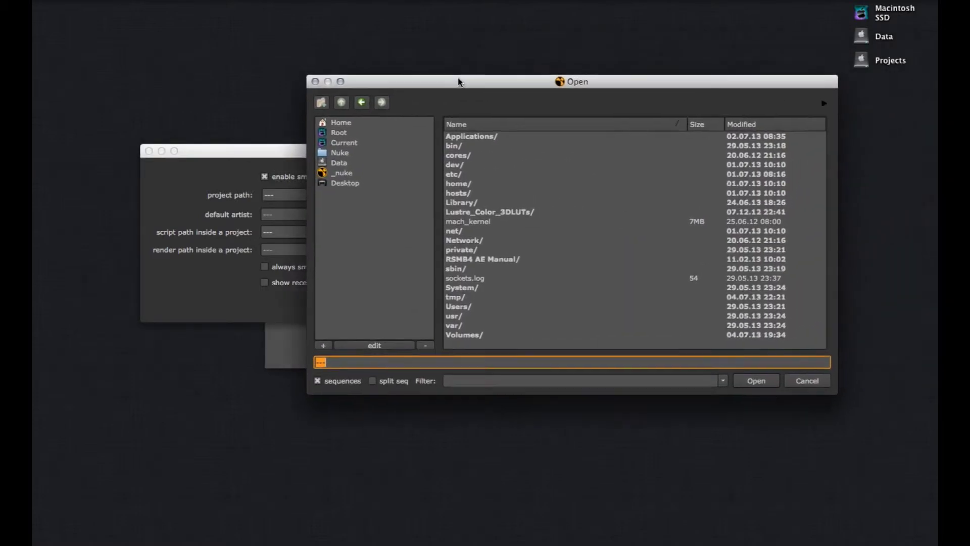
left_click(333, 187)
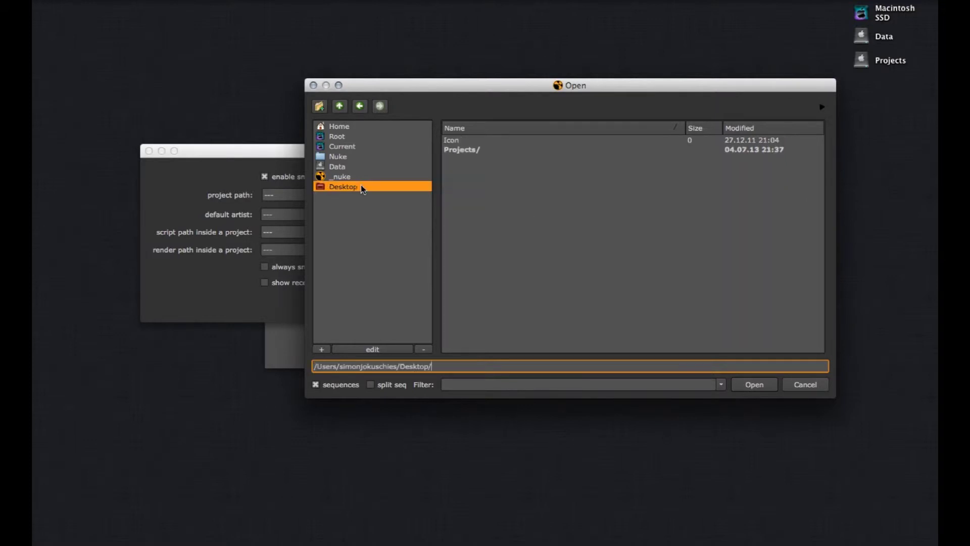
double_click(457, 150)
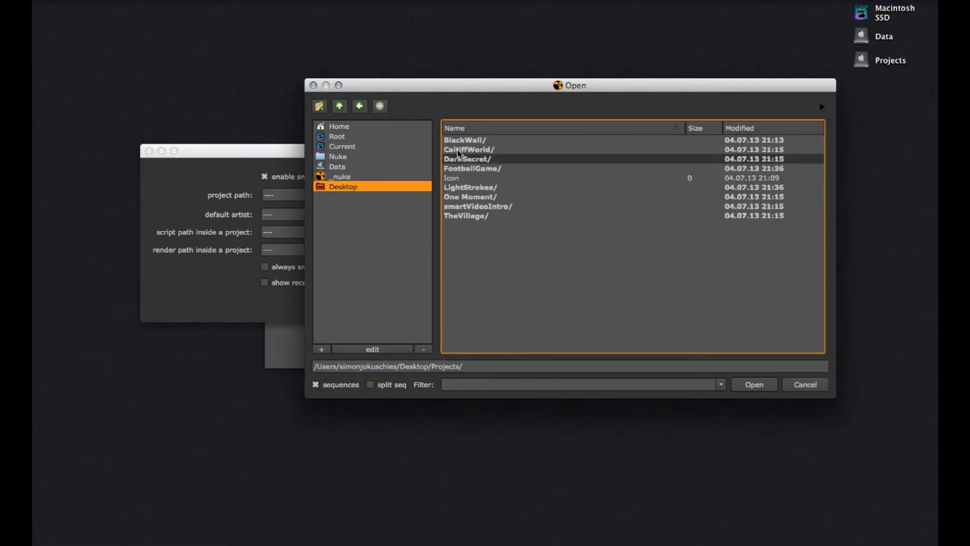
left_click(752, 385)
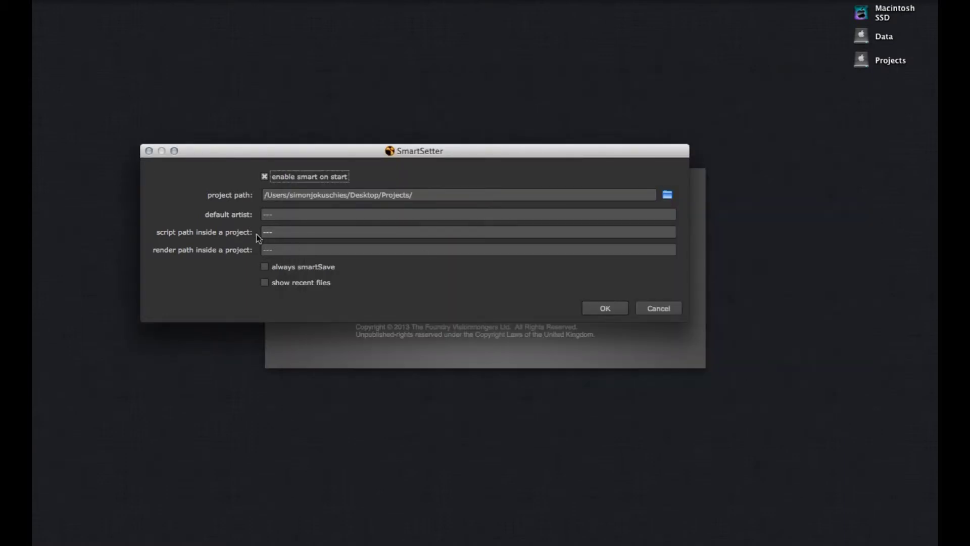
Enter the artist's initials as the default artist, then switch to Finder
key("Tab")
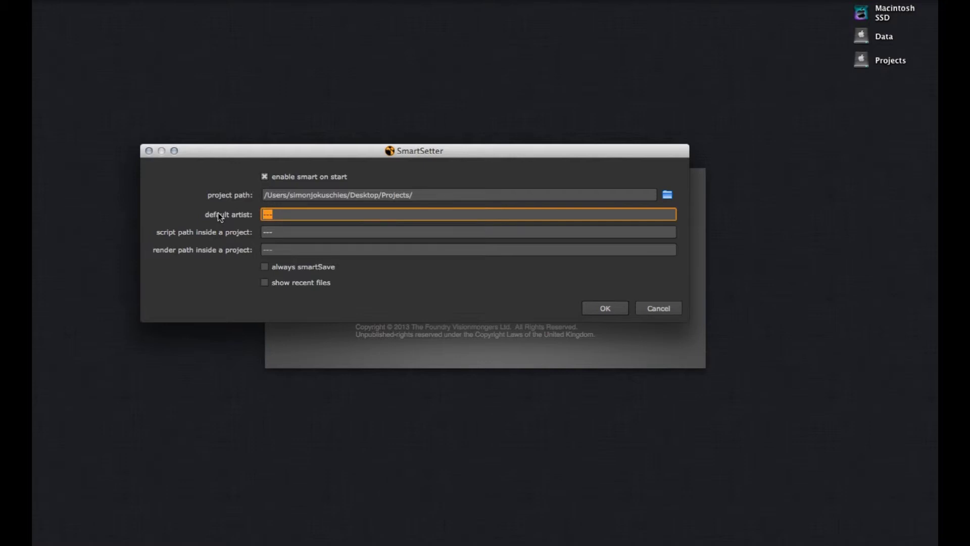
type("SJ")
left_click(284, 231)
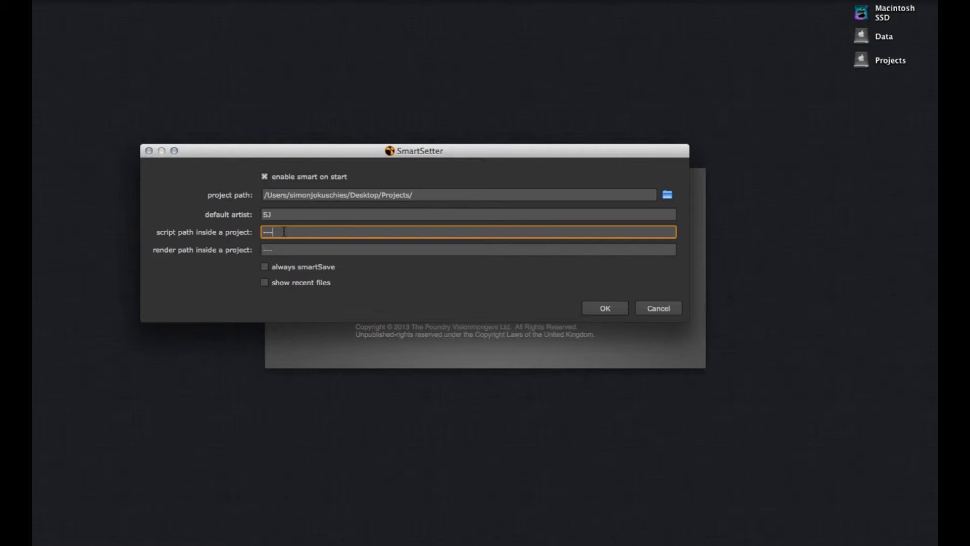
key("super+Tab")
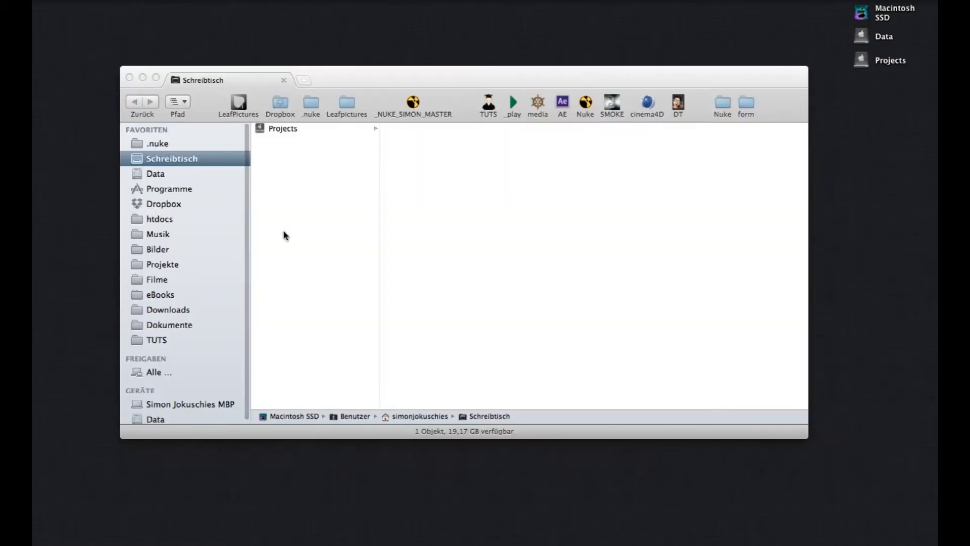
Drill into Projects > BlackWall > 06_ApplicationData > Nuke > nuke_project and move Finder aside
left_click(271, 129)
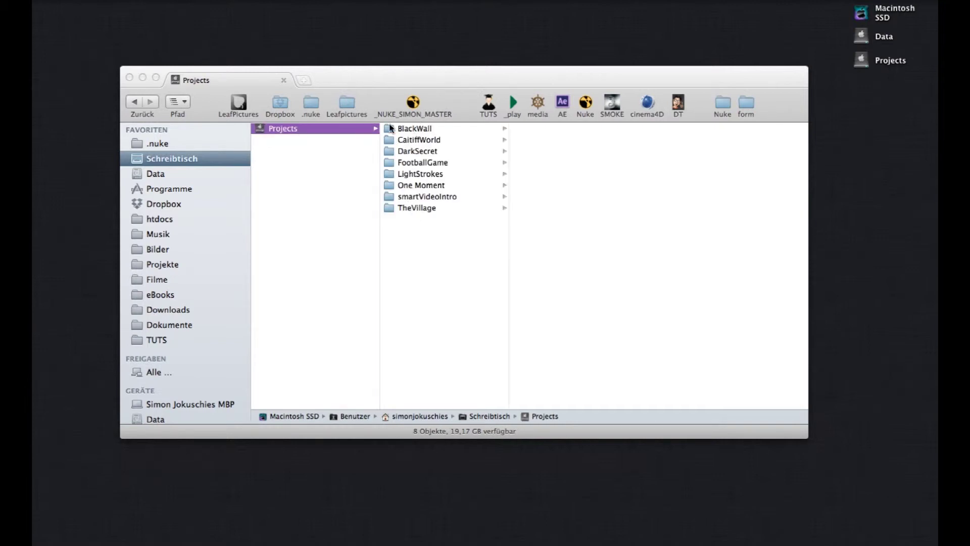
left_click(405, 130)
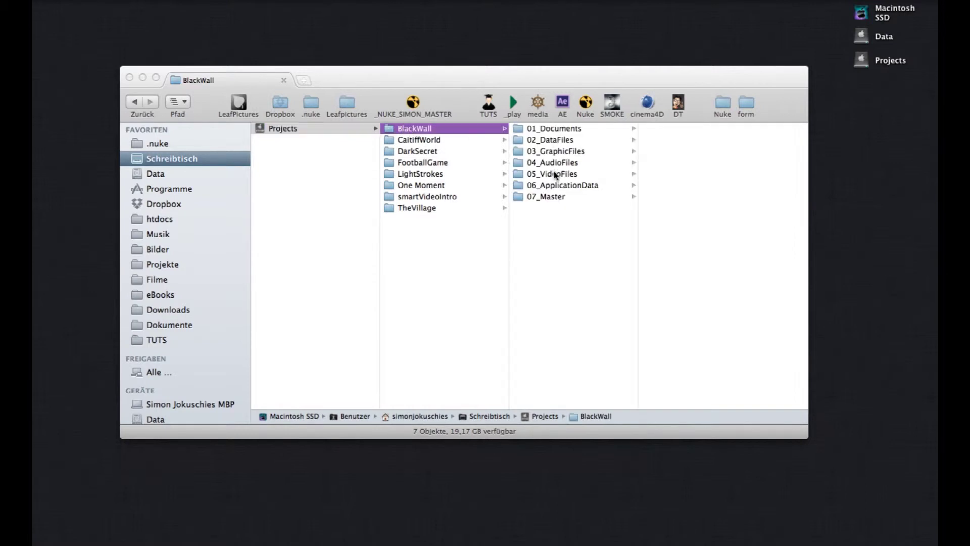
left_click(554, 185)
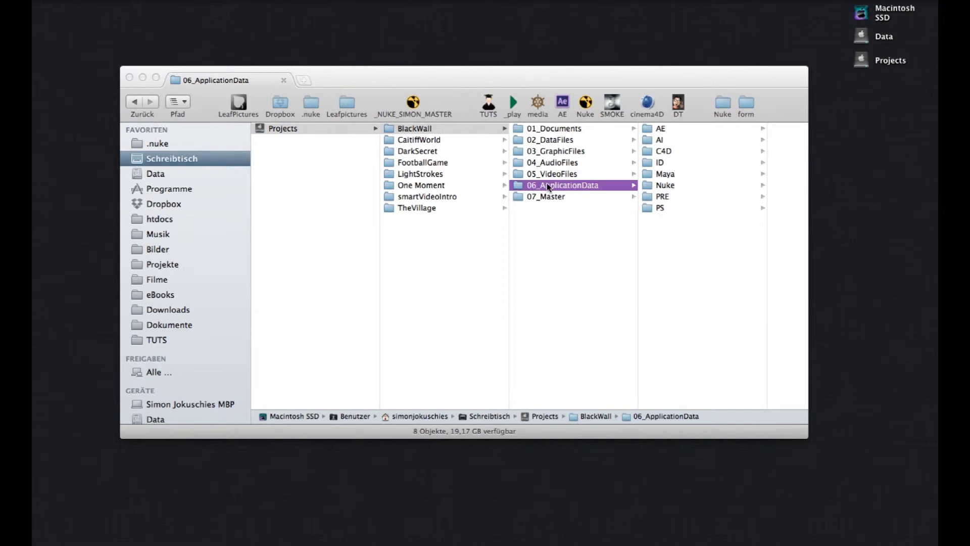
left_click(664, 186)
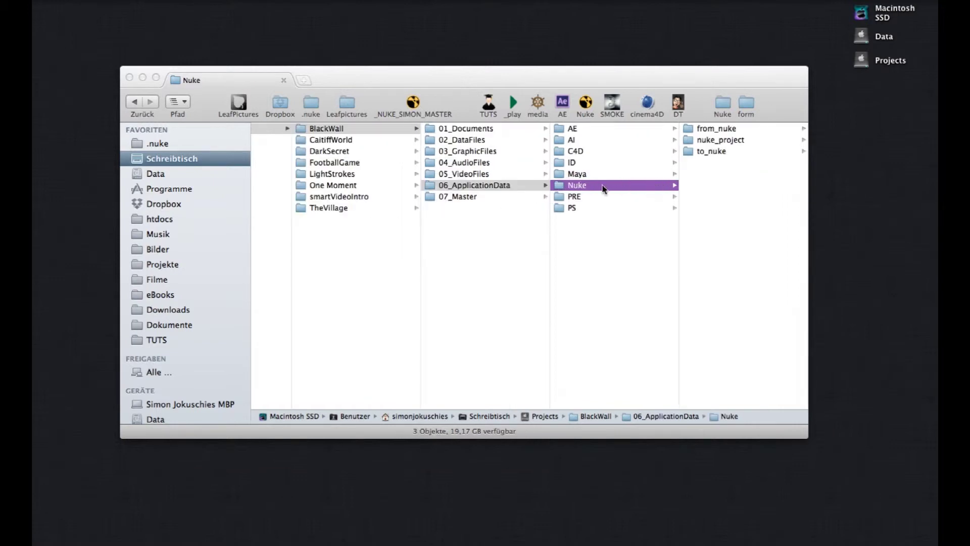
key("Right")
left_click(613, 140)
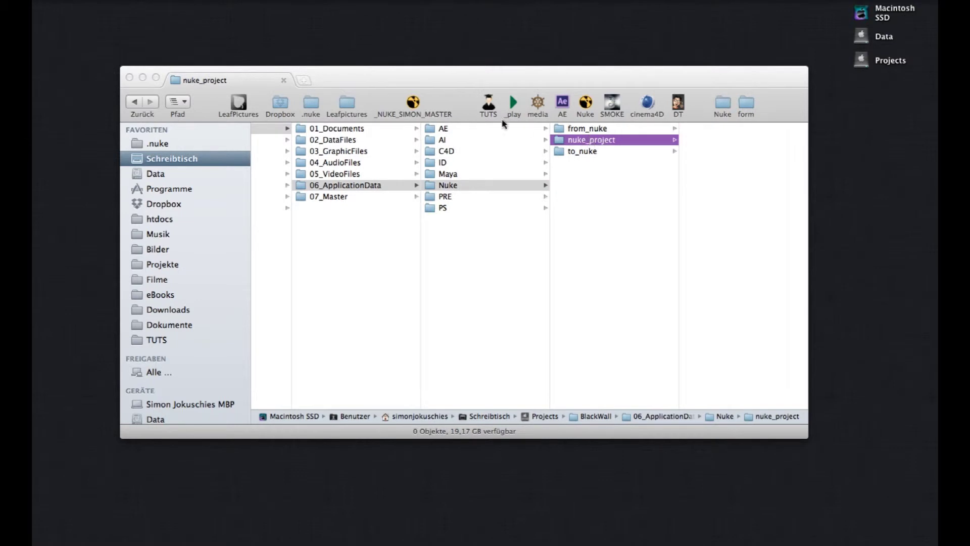
left_click_drag(486, 119, 590, 331)
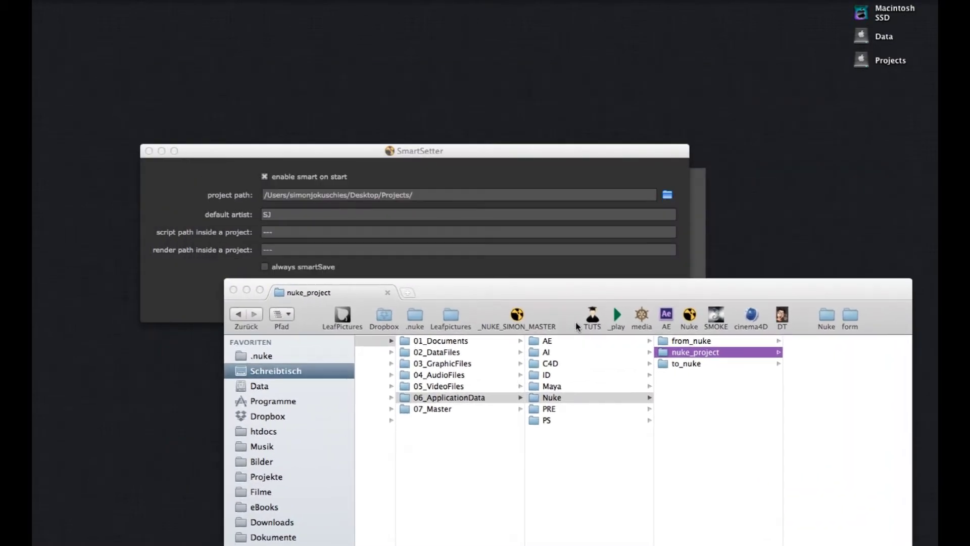
Set the script path inside a project to 06_ApplicationData/Nuke/nuke_project
left_click(432, 399)
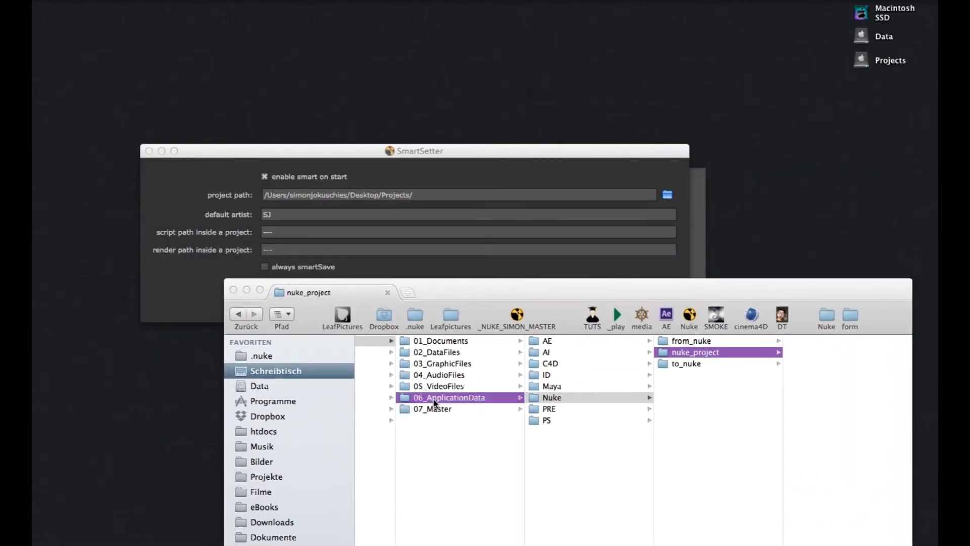
left_click(287, 232)
key("super+a")
type("06_ApplicationData")
type("/")
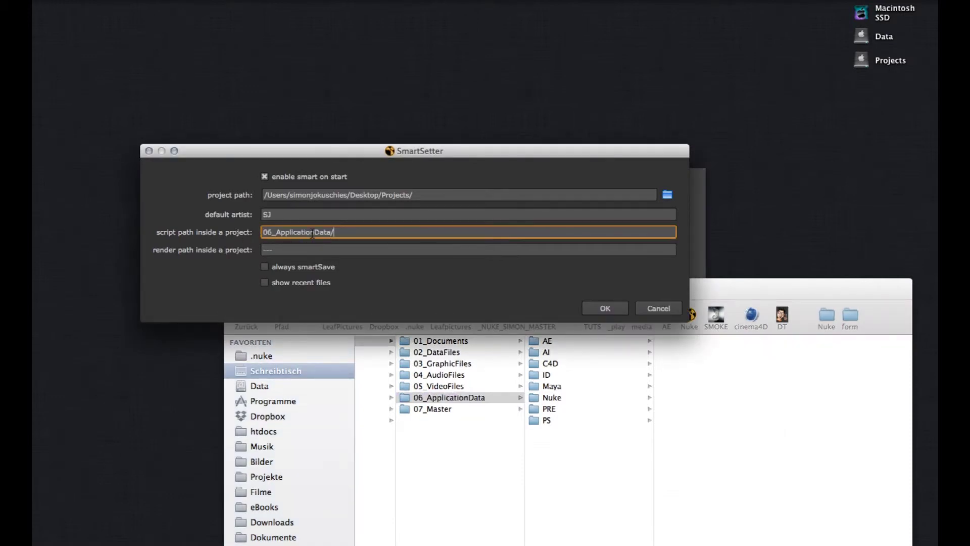
type("Nuke/")
left_click(550, 397)
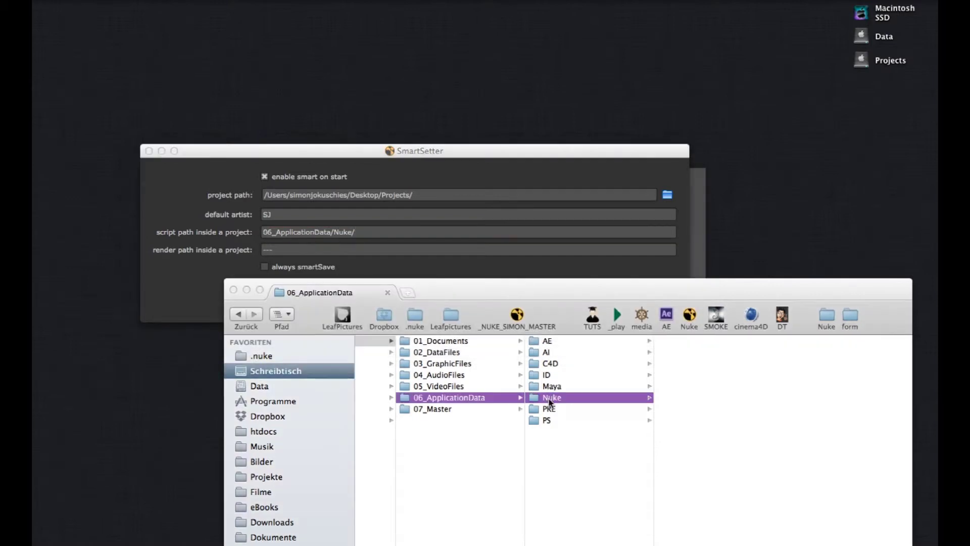
key("Right")
key("Down")
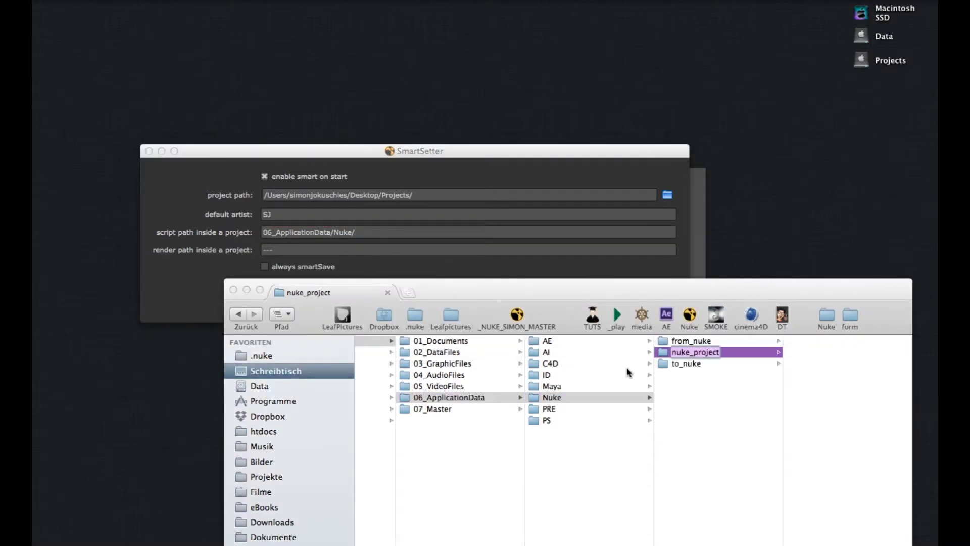
left_click(370, 241)
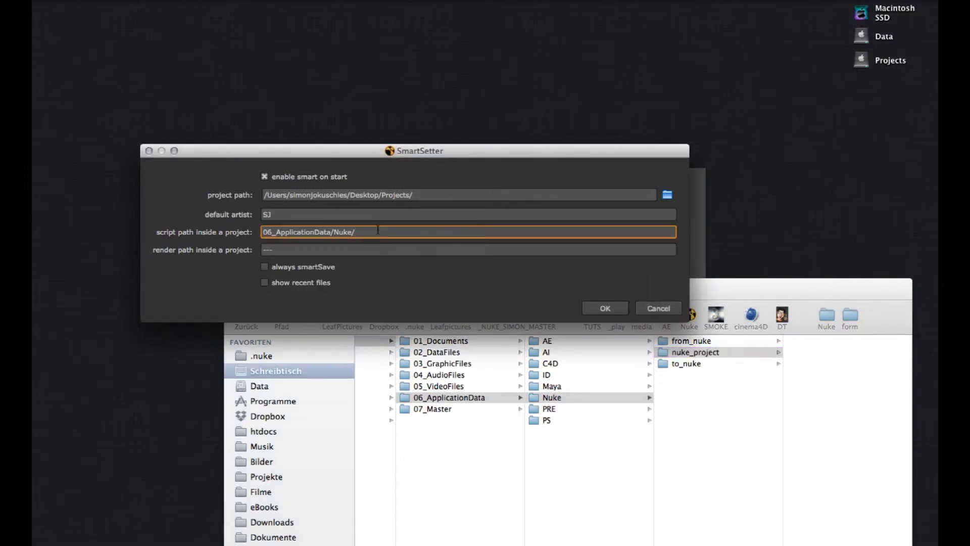
type("nuke_project")
Set the render path inside a project to 06_ApplicationData/Nuke/from_nuke
left_click_drag(404, 231, 200, 236)
key("super+c")
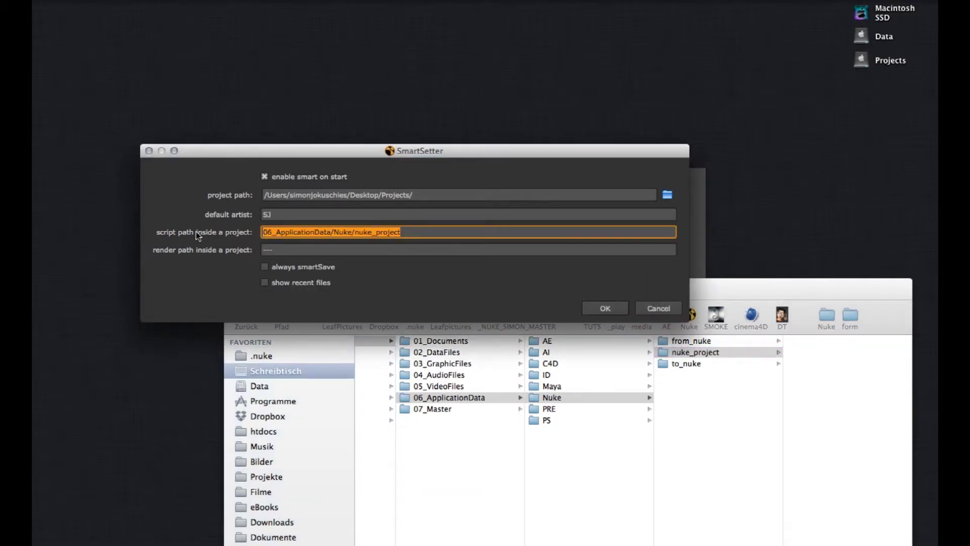
key("Tab")
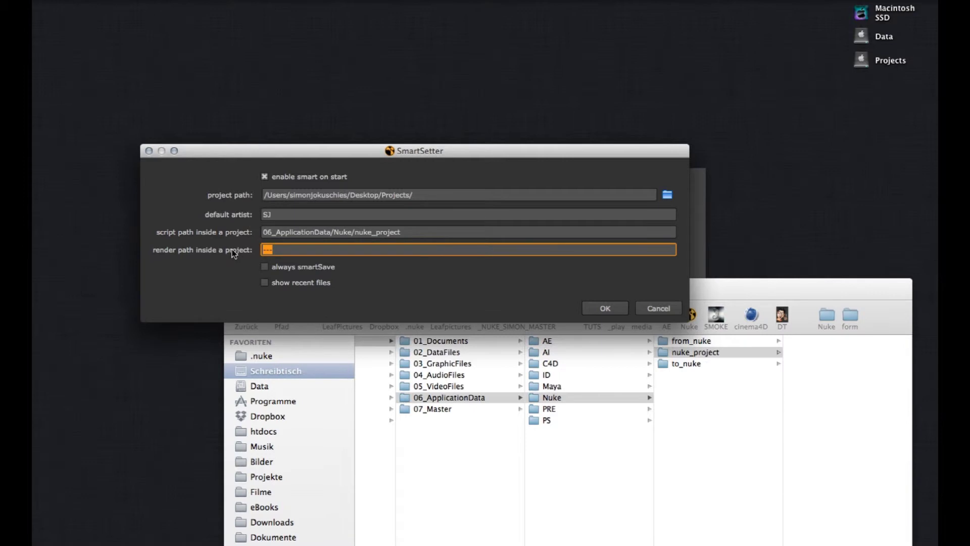
key("super+v")
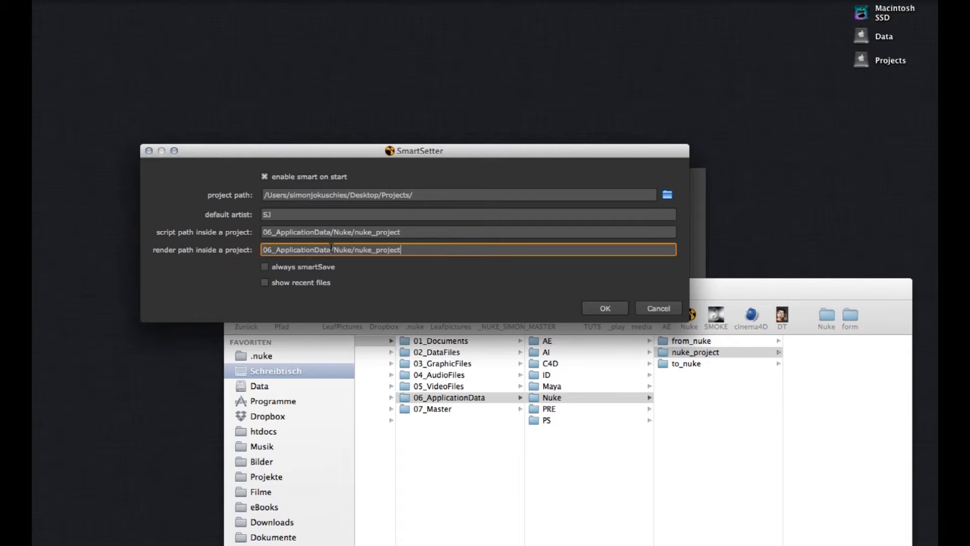
left_click(691, 352)
left_click(689, 339)
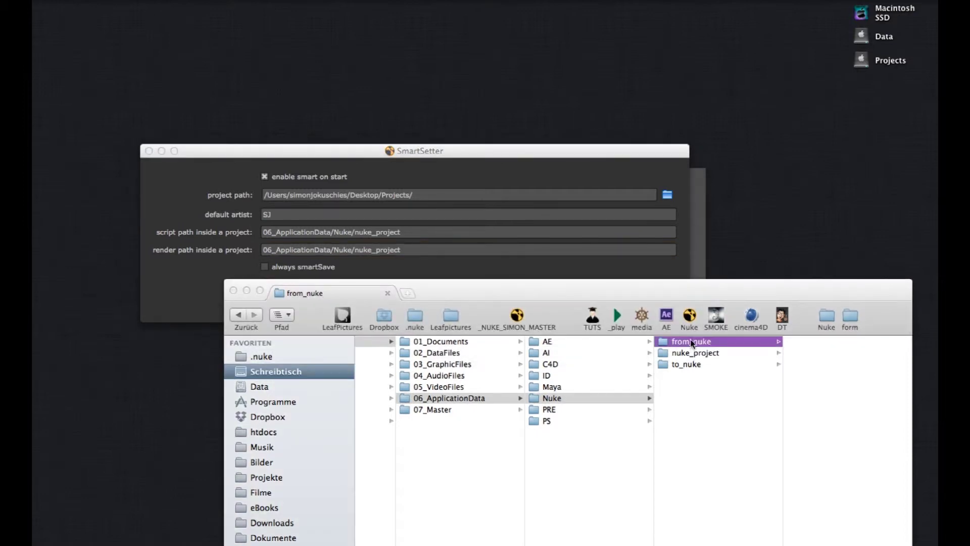
left_click(407, 249)
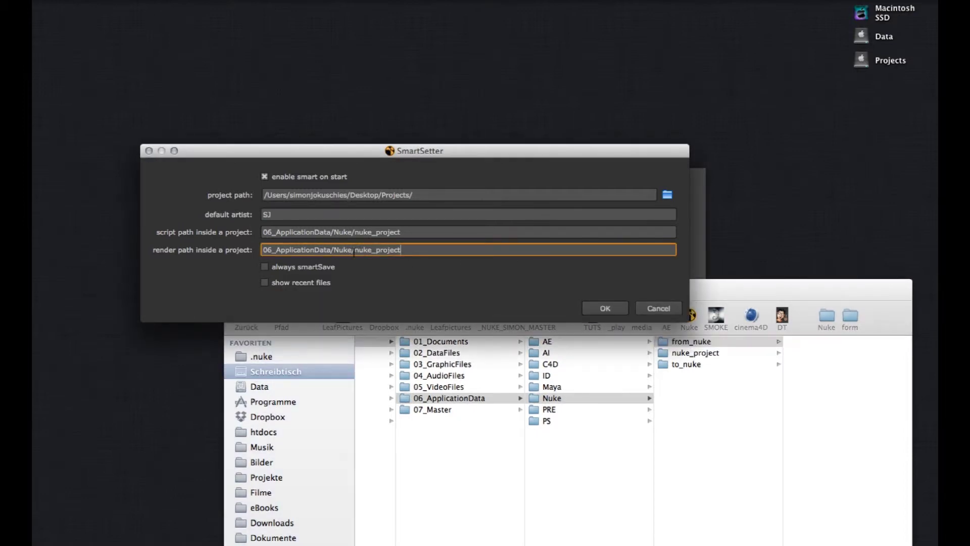
left_click_drag(353, 250, 479, 251)
type("from_nuke")
Confirm the SmartSetter settings and restart Nuke
left_click(595, 308)
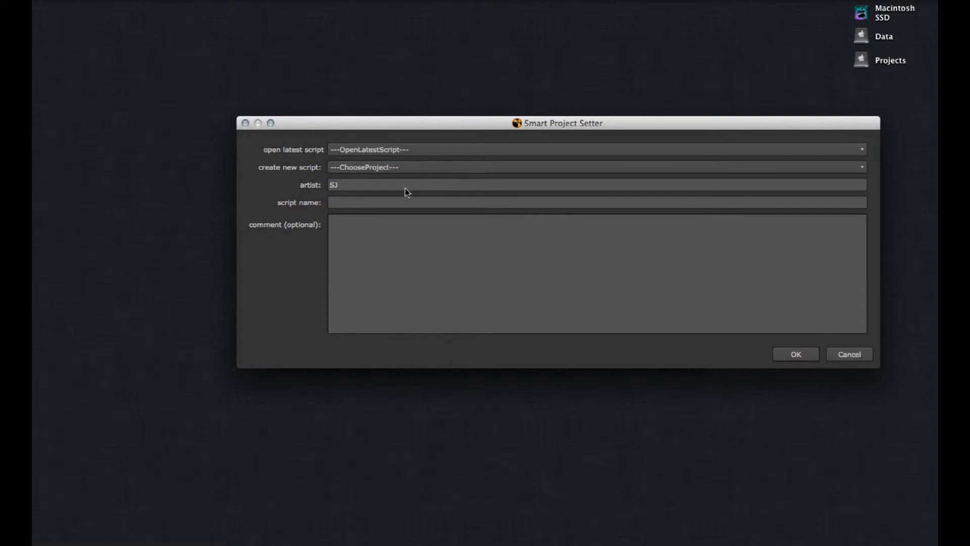
Choose smartVideoIntro as the project for a new script, keeping the preset artist
left_click(387, 167)
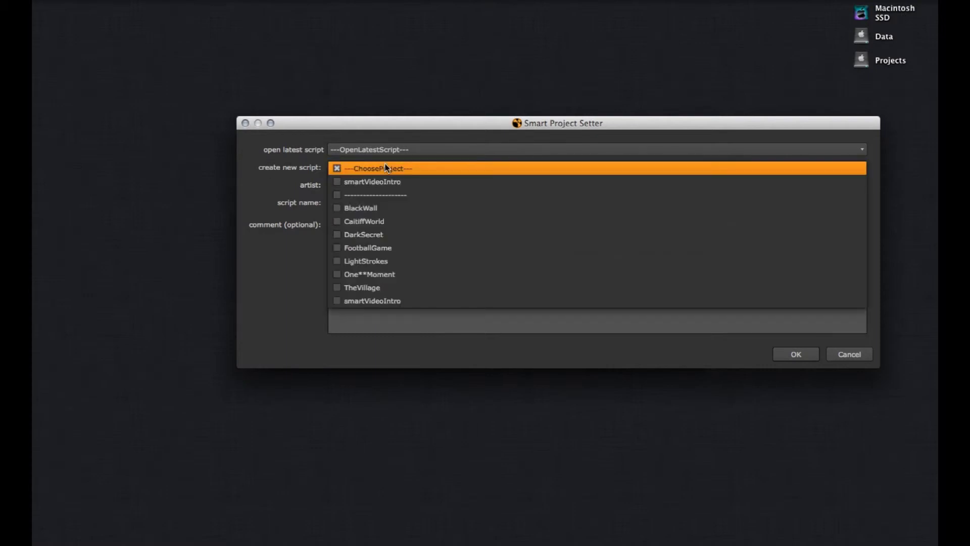
left_click(379, 302)
left_click(348, 183)
Name the script SmartIntroComposite with comment 'smart intro basic first composite' and create it
left_click(351, 202)
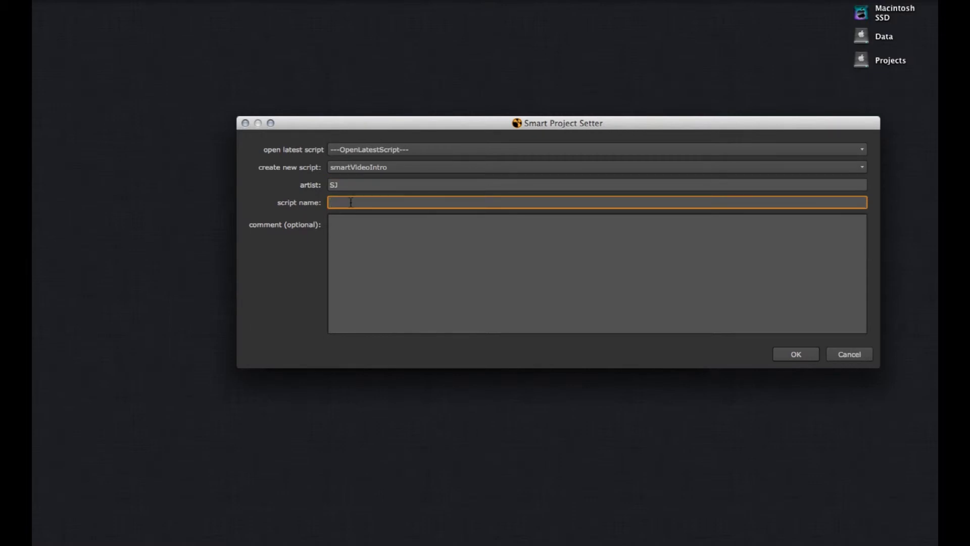
type("SmartIntroComposite")
left_click(433, 262)
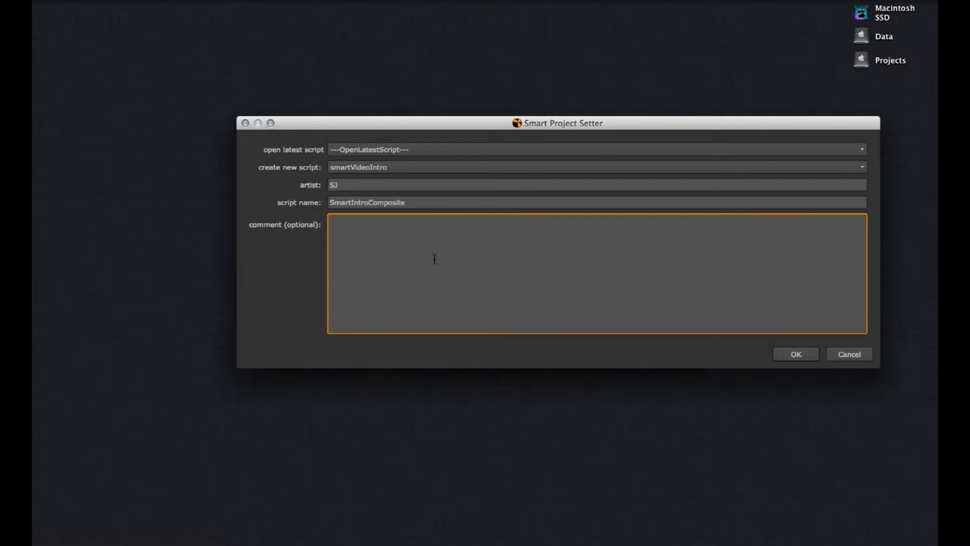
type("smart intro basic first composite")
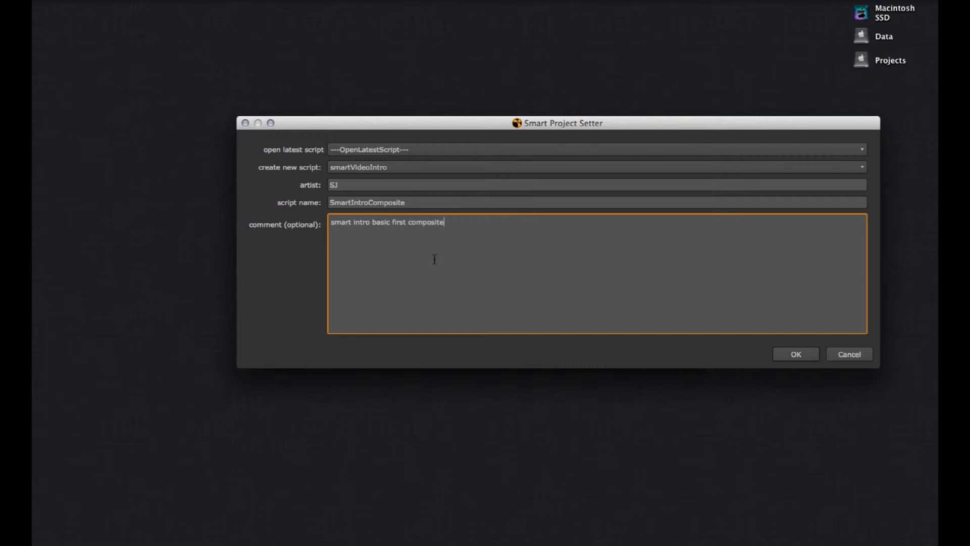
left_click(786, 354)
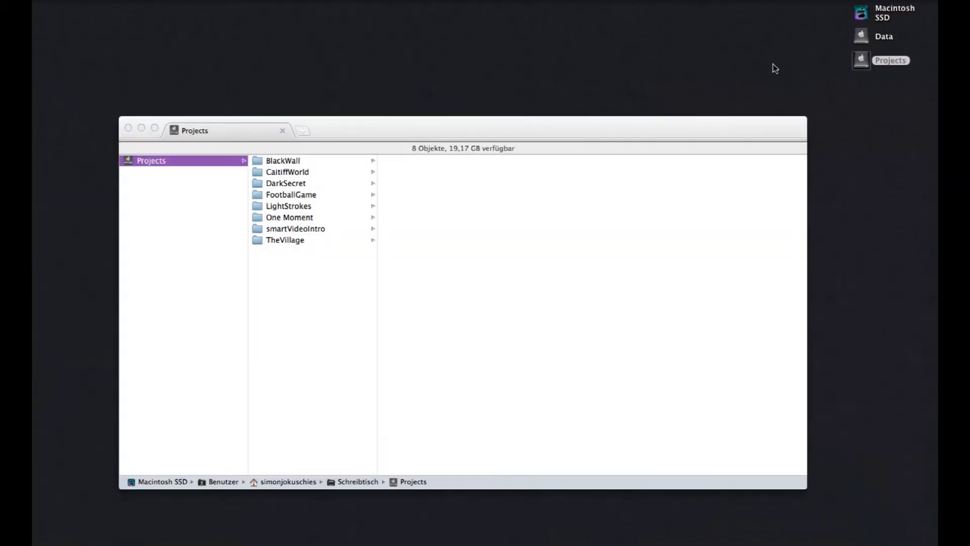
Browse smartVideoIntro > 06_ApplicationData > Nuke > nuke_project > SJ > SmartIntroComposite in Finder
left_click(287, 228)
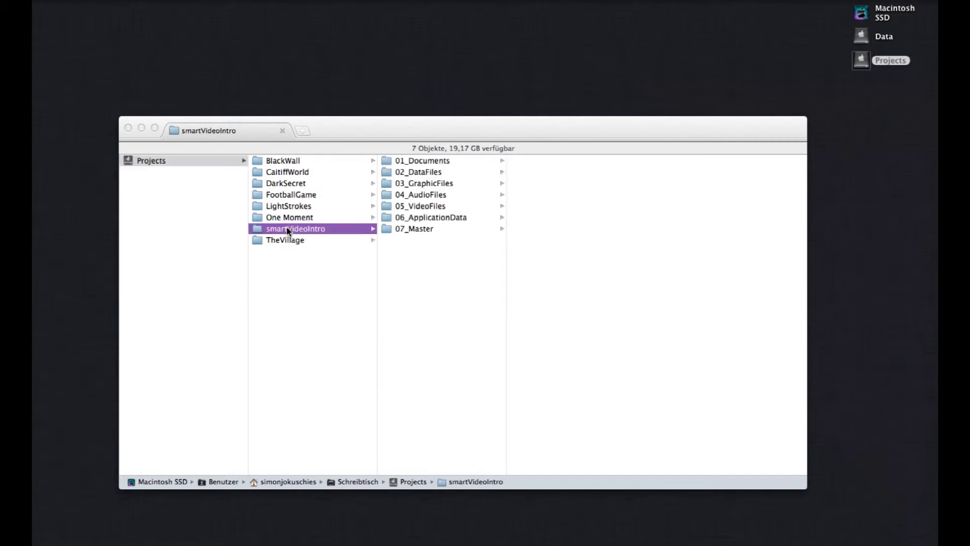
left_click(403, 217)
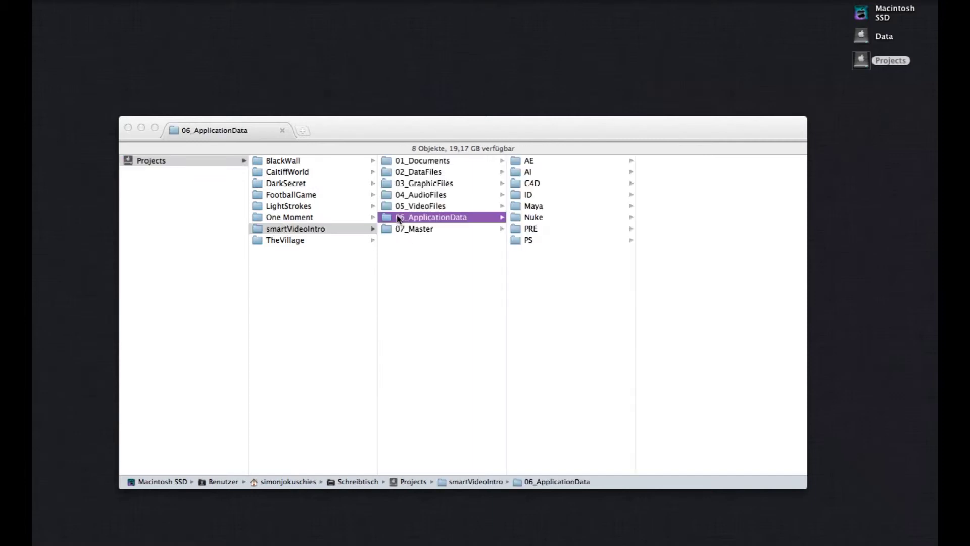
left_click(537, 217)
key("Right")
key("Down")
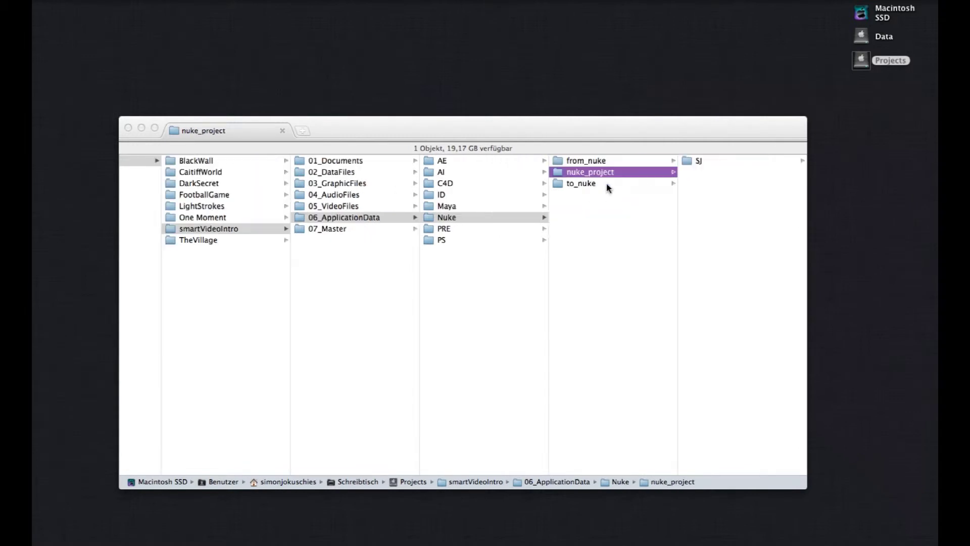
left_click(695, 161)
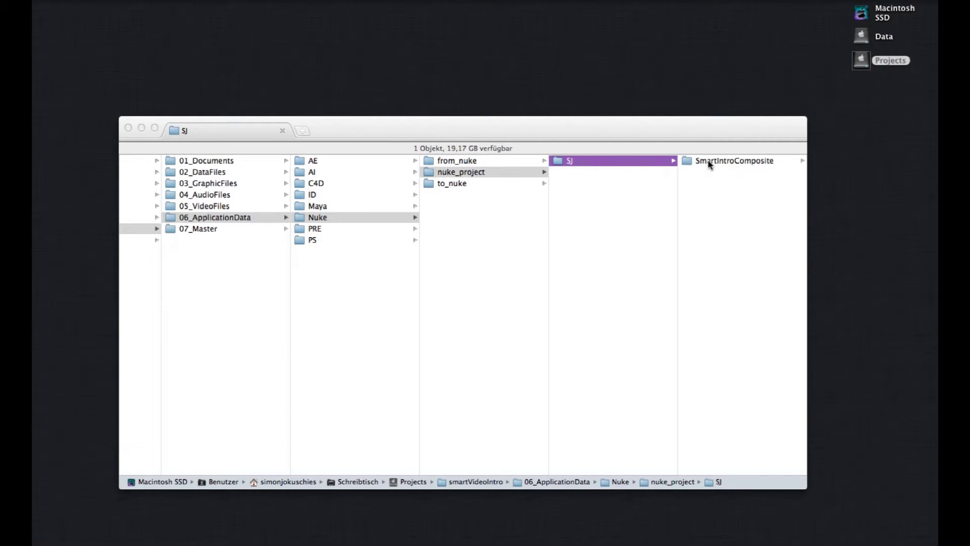
left_click(699, 162)
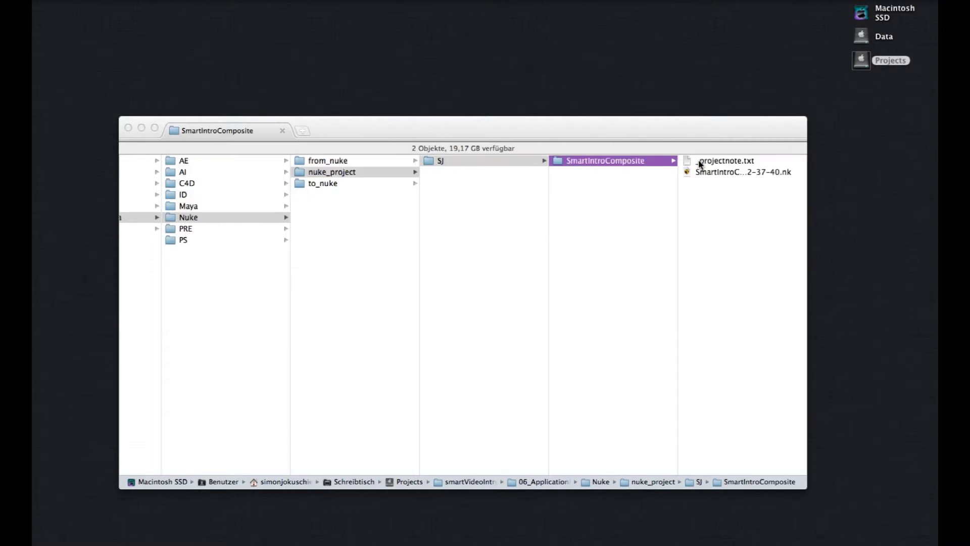
left_click_drag(807, 393, 873, 393)
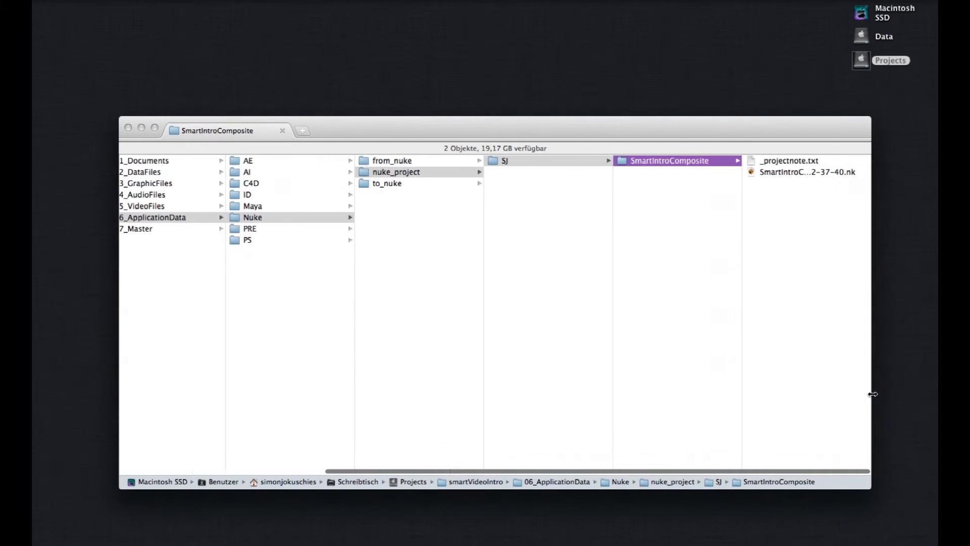
left_click_drag(678, 141, 590, 139)
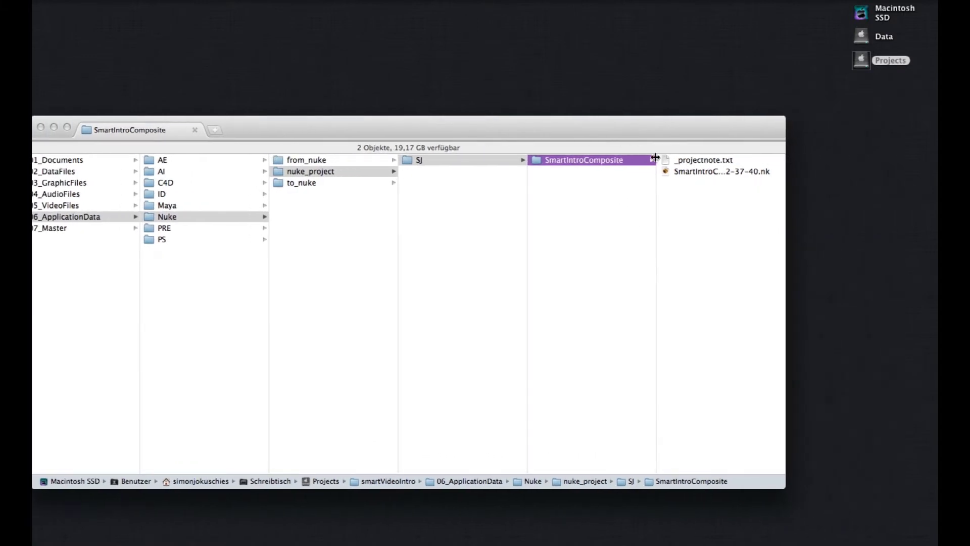
Quick Look _projectnote.txt, then select the .nk script and widen the column to show its full name
left_click(671, 161)
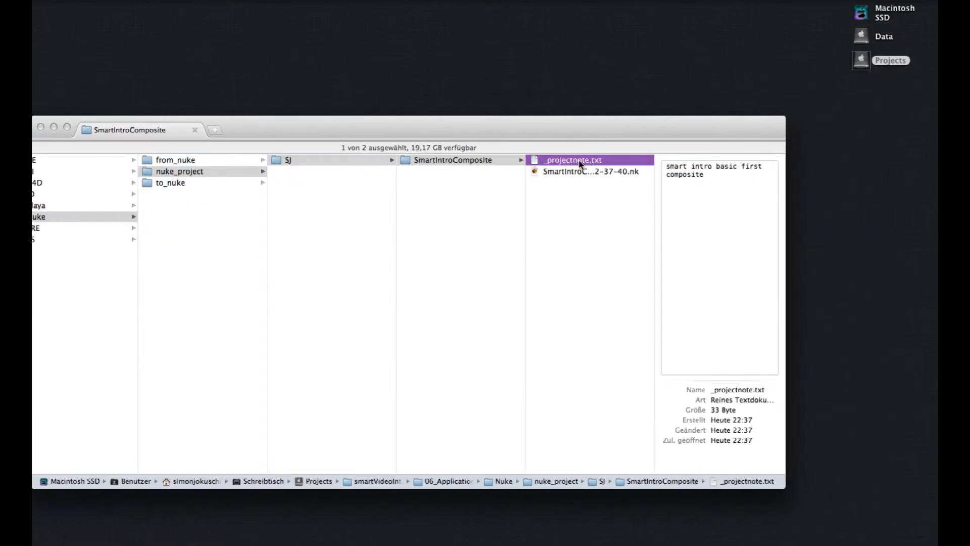
key("space")
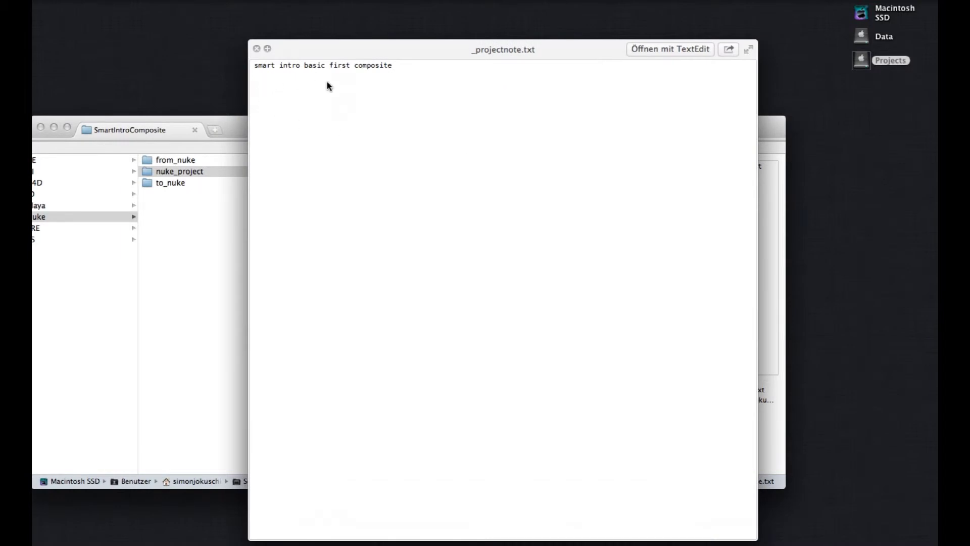
key("space")
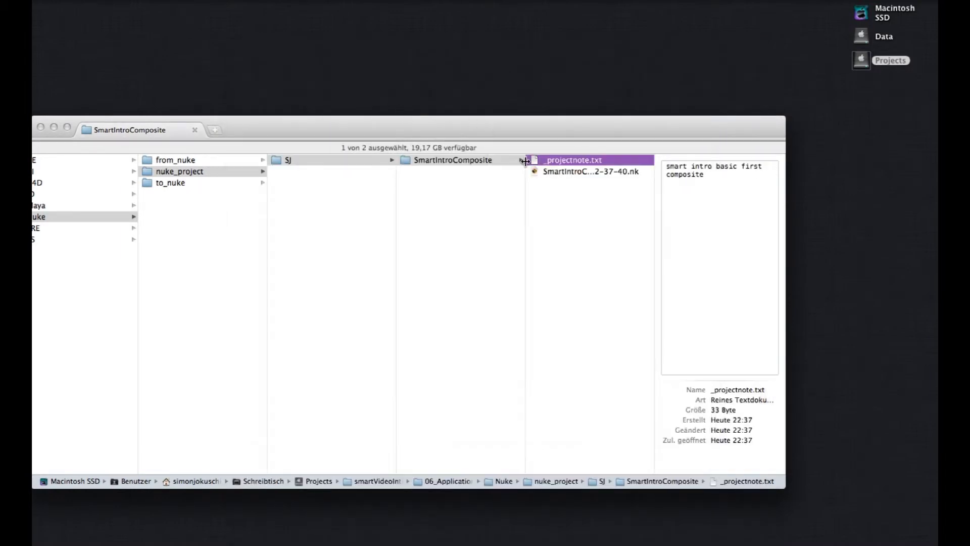
left_click(531, 171)
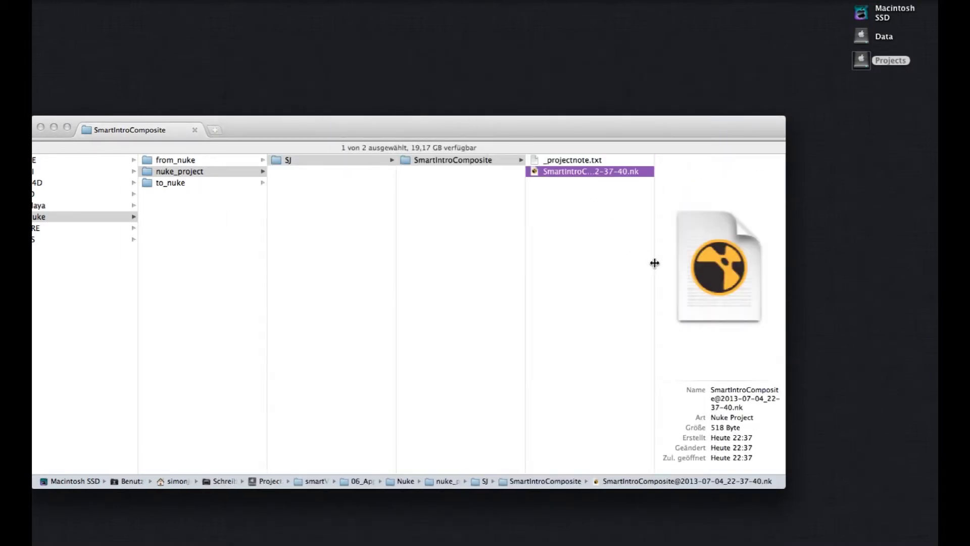
left_click_drag(655, 262, 753, 253)
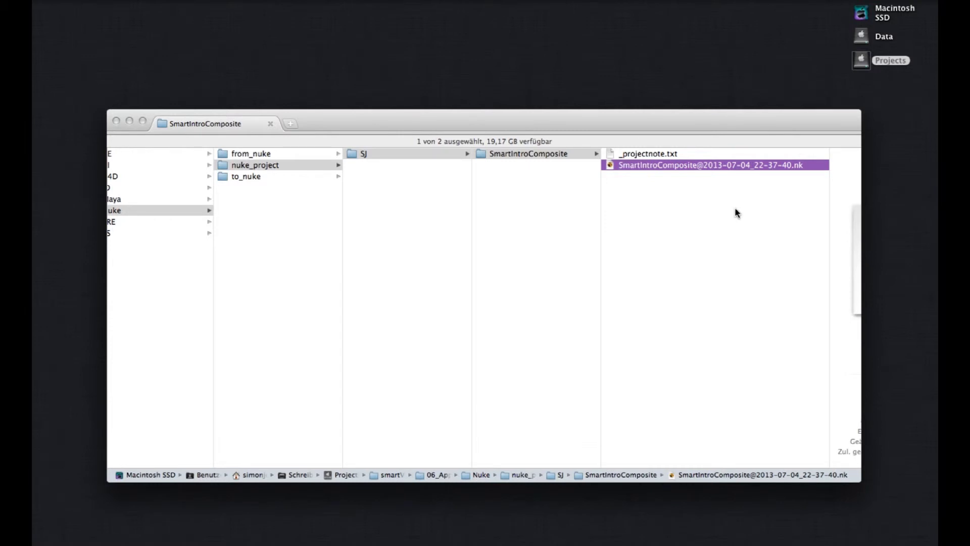
left_click(736, 212)
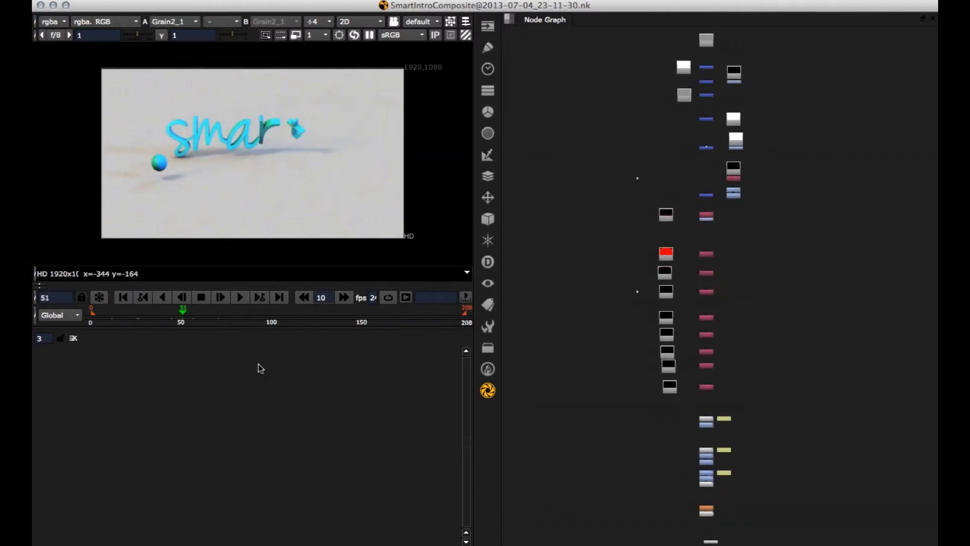
Check frames 84 and 34 of the composite, then open the smart menu
left_click(244, 315)
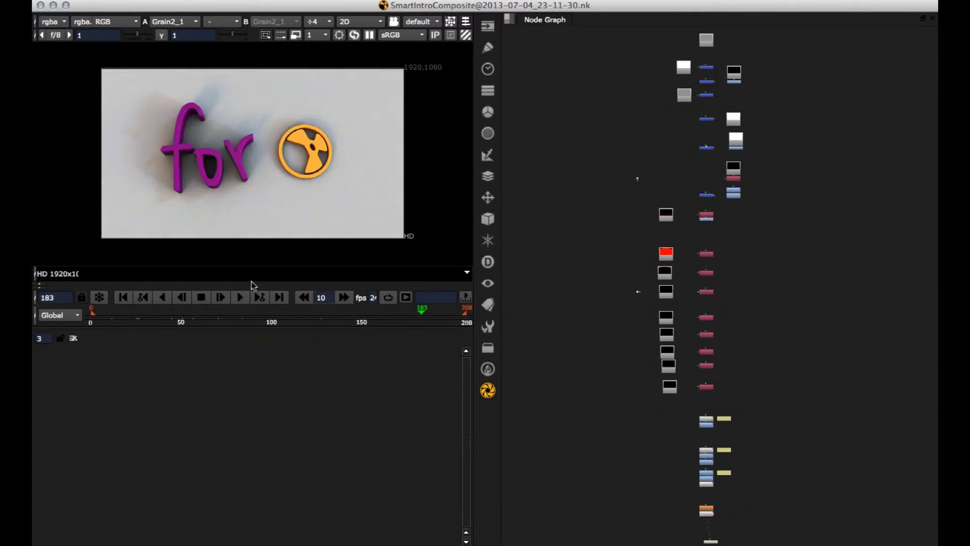
left_click(152, 311)
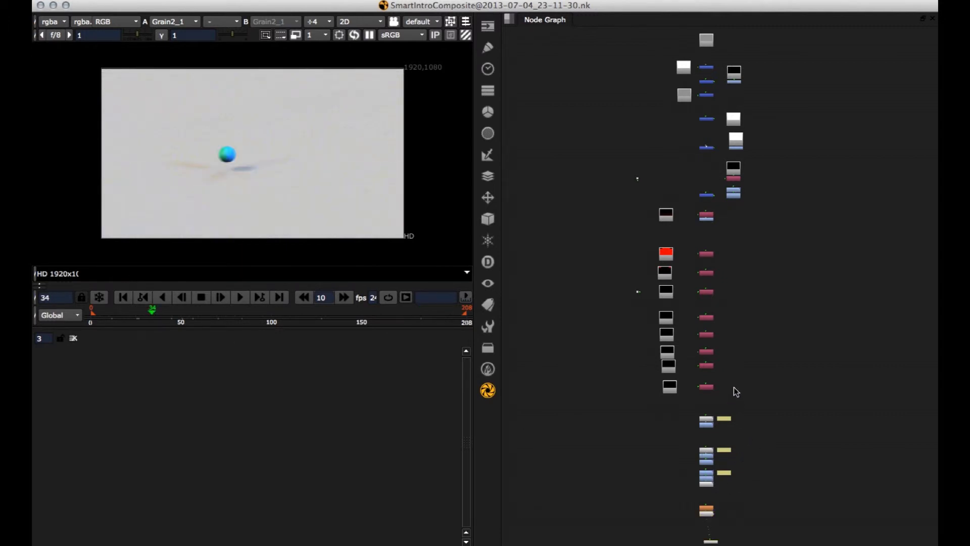
scroll(743, 411, "up", 8)
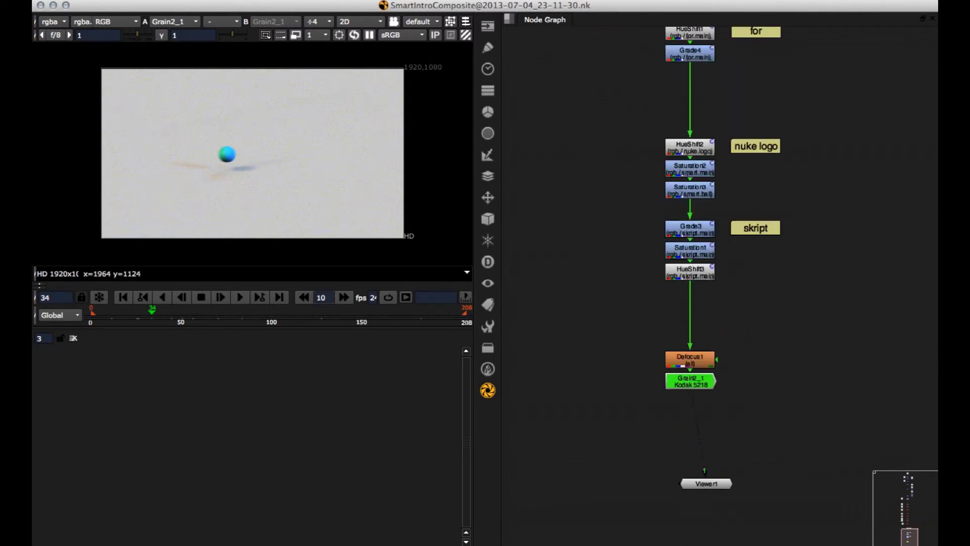
left_click(415, 1)
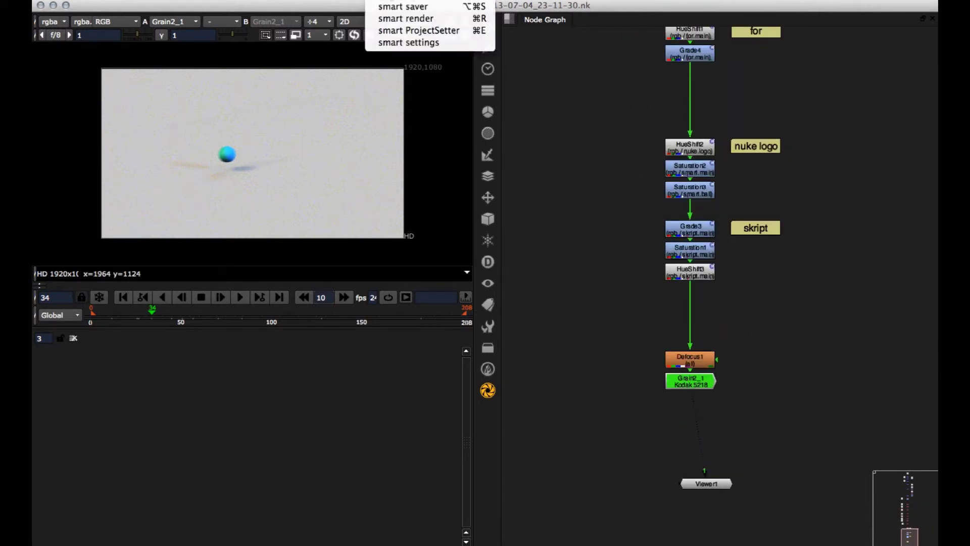
Open Smart Render, turn on autoexecute and keep rgb as the channels
left_click(478, 22)
left_click_drag(466, 13, 447, 147)
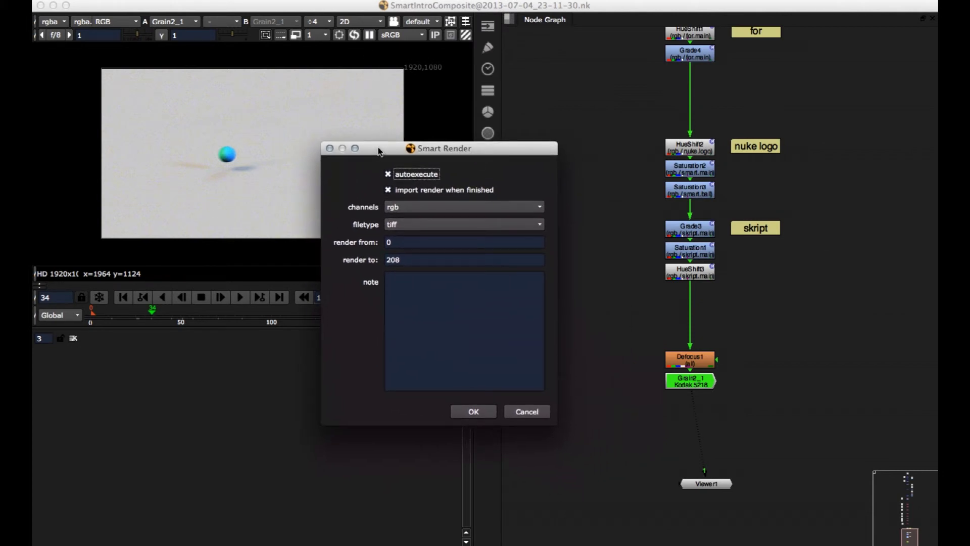
left_click_drag(381, 151, 379, 138)
left_click(384, 162)
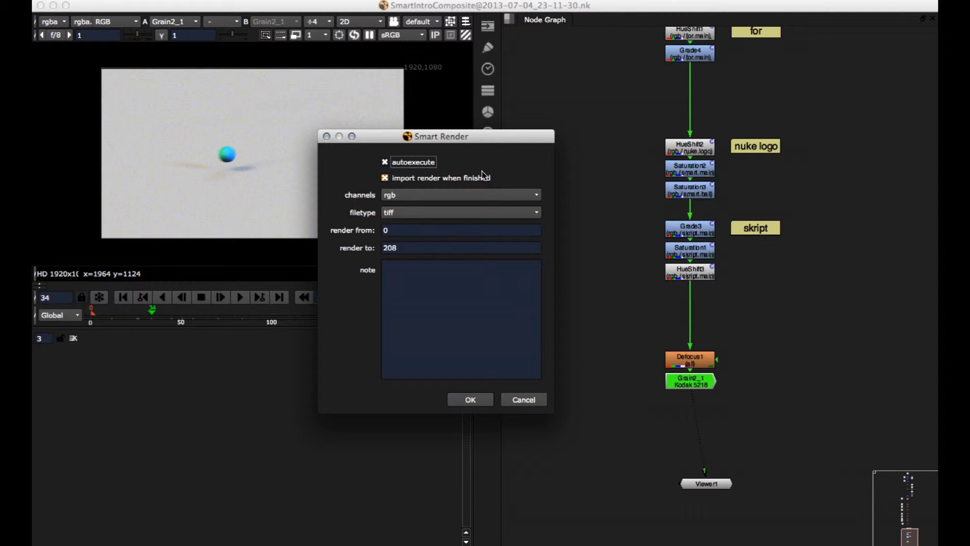
left_click(397, 199)
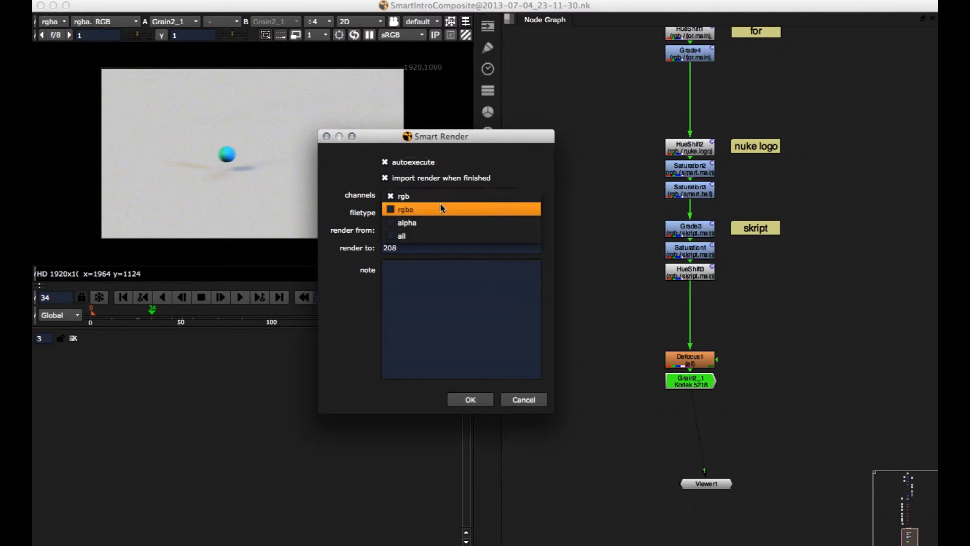
left_click(404, 198)
left_click(402, 196)
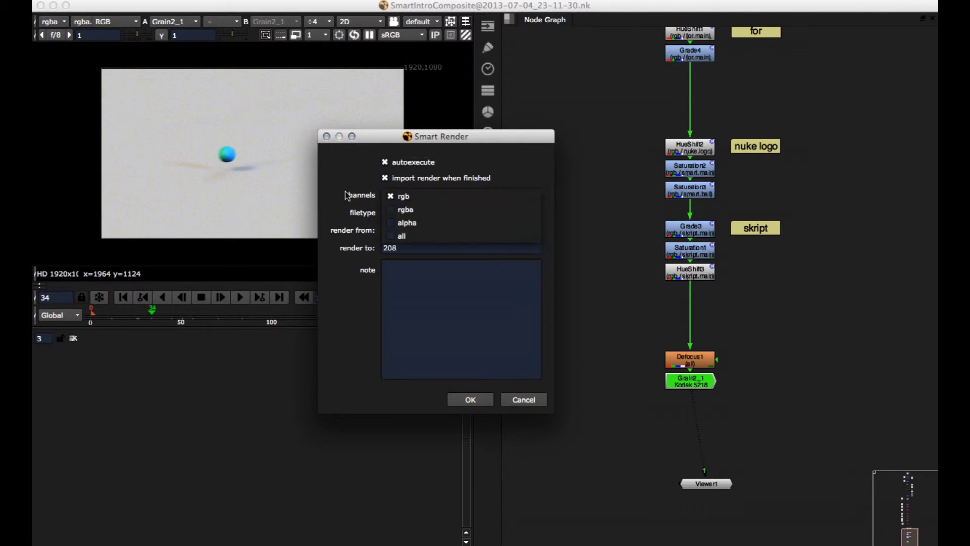
left_click(401, 180)
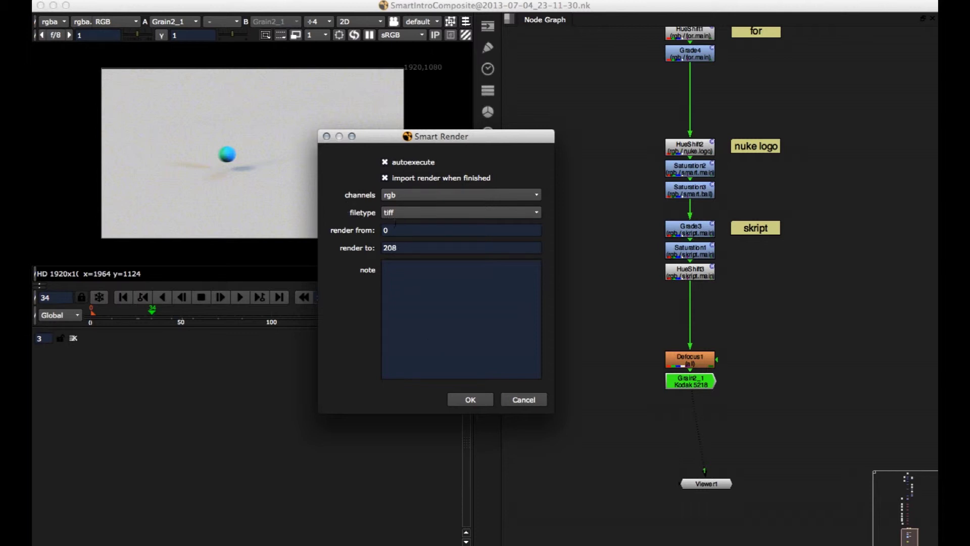
Set the render range to 30–60, add the note 'my first rende', and start rendering
left_click(397, 229)
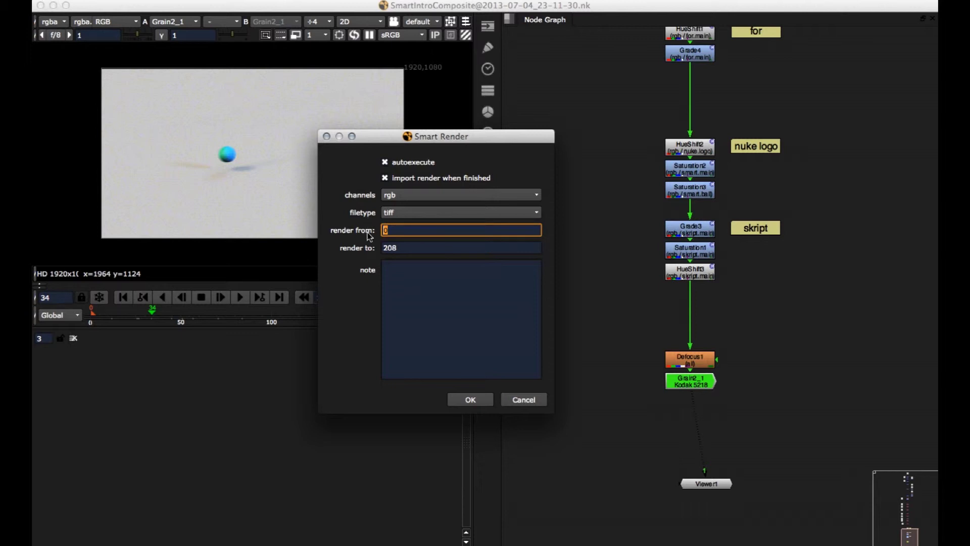
type("30")
key("Tab")
type("60")
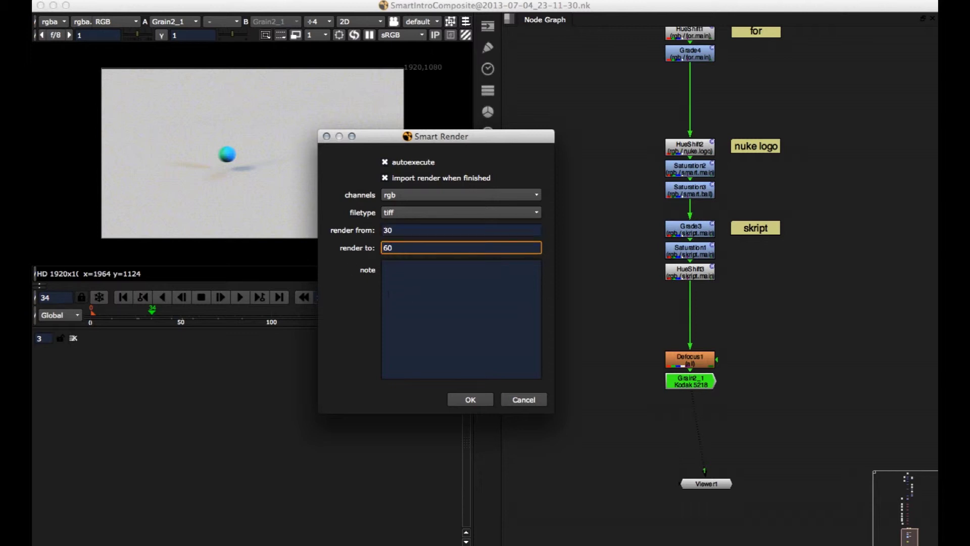
left_click(410, 296)
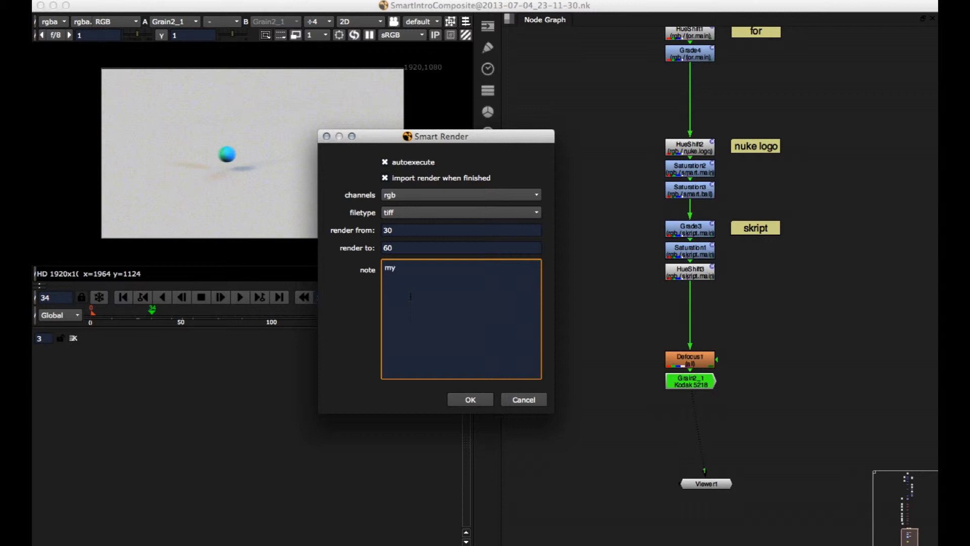
type("my first render")
left_click(462, 397)
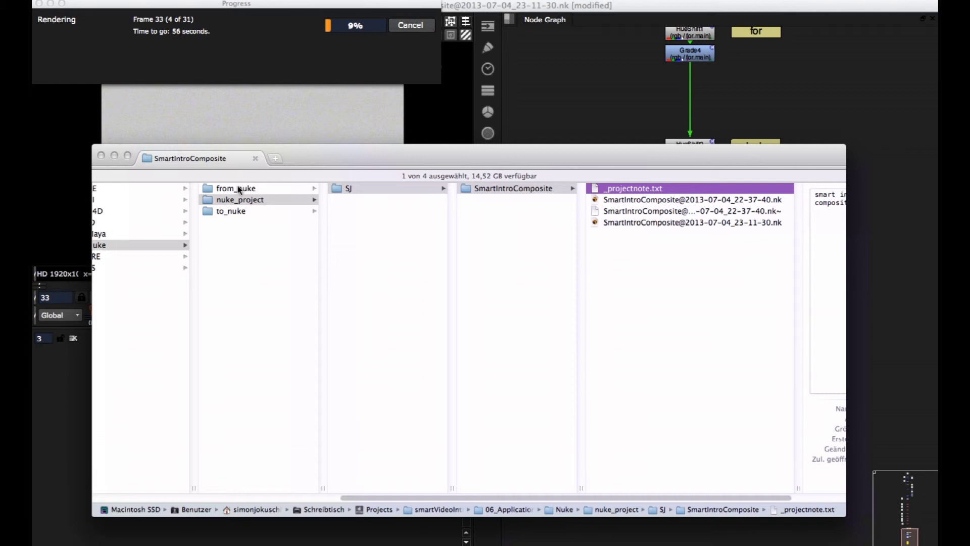
Open from_nuke/SJ/SmartIntroComposite/SmartIntroComposite@2013-07-04_23-11-30 to check the tiffs, then return to Nuke
left_click(236, 186)
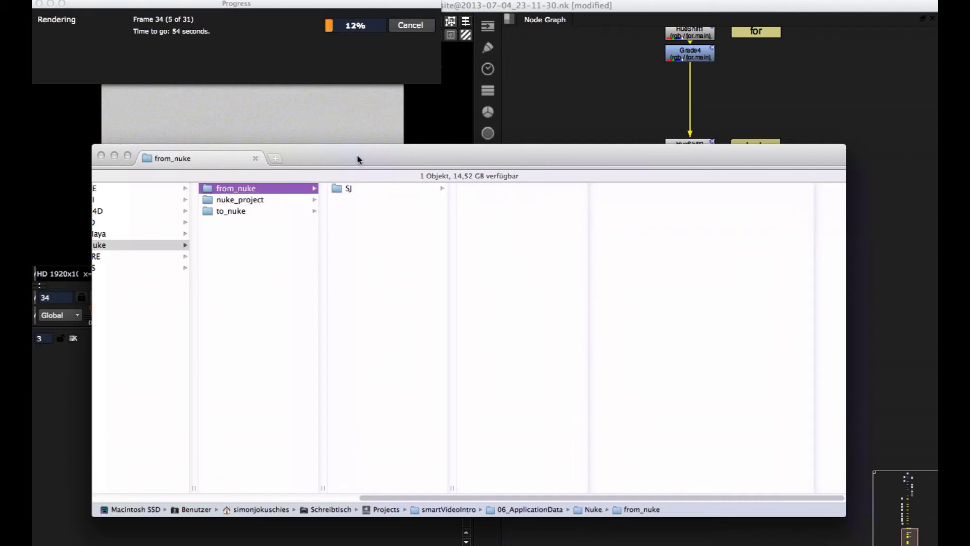
left_click_drag(357, 159, 327, 154)
left_click(335, 186)
left_click(468, 184)
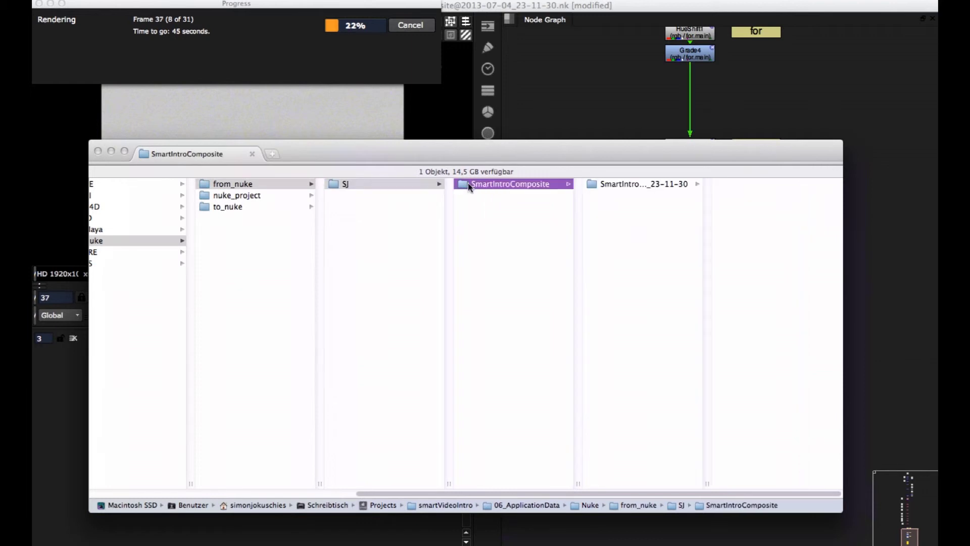
left_click(609, 185)
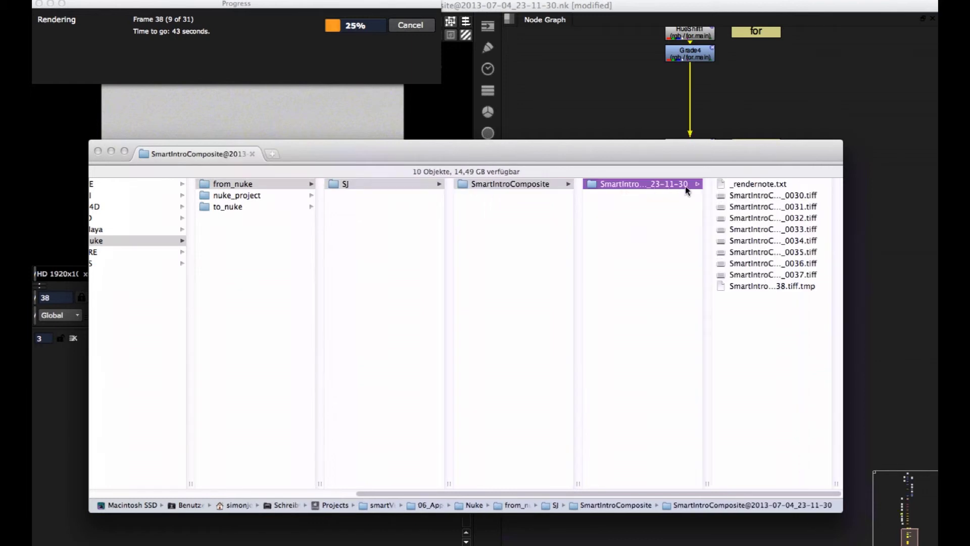
left_click_drag(707, 483, 790, 472)
left_click_drag(679, 154, 571, 151)
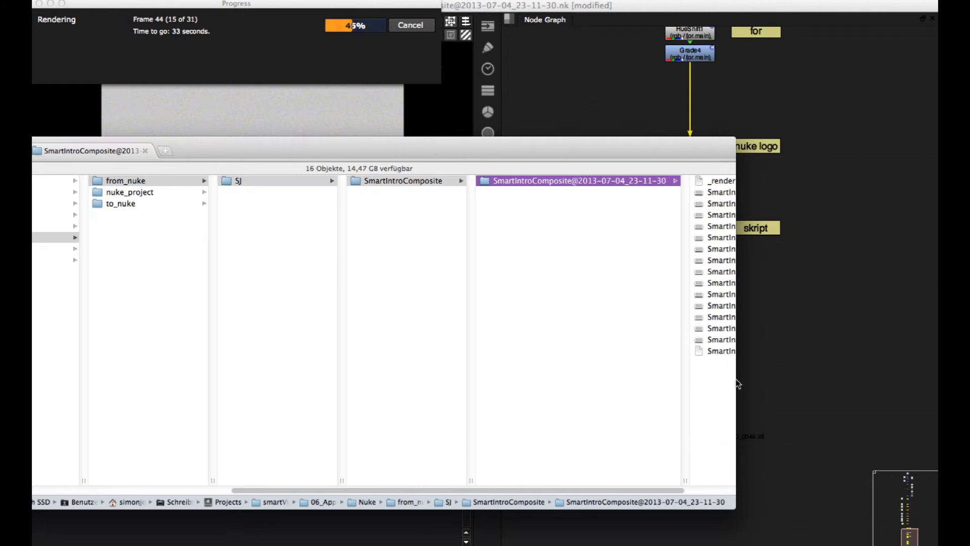
left_click_drag(773, 377, 854, 378)
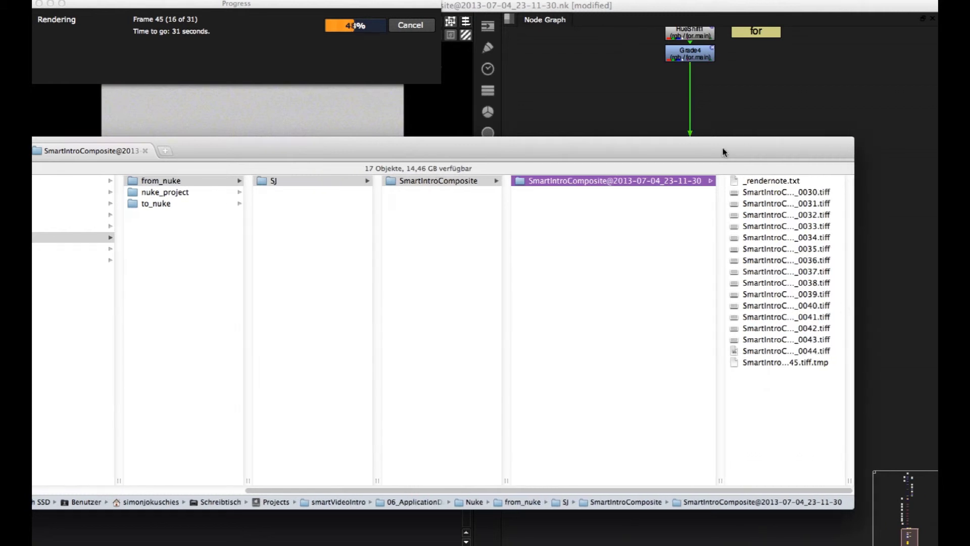
left_click_drag(721, 147, 783, 84)
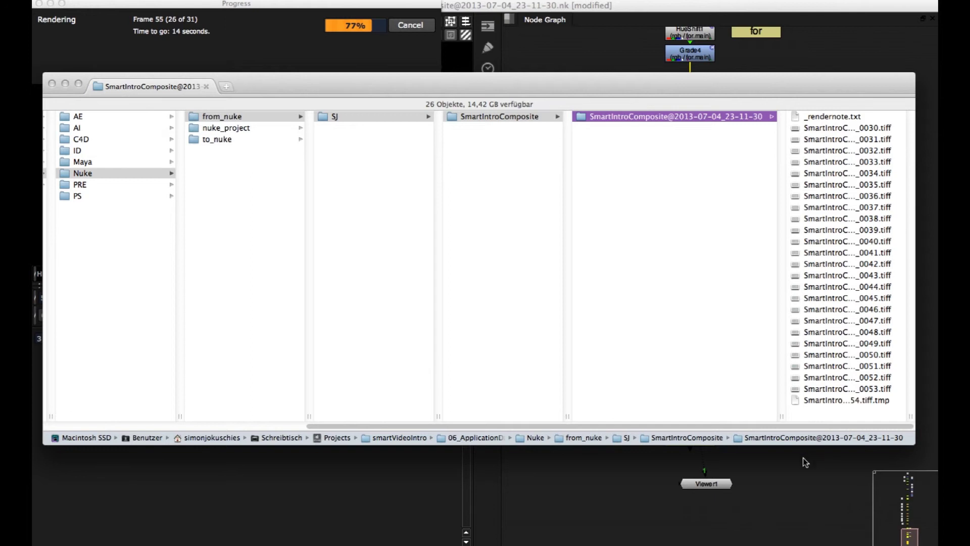
left_click(790, 467)
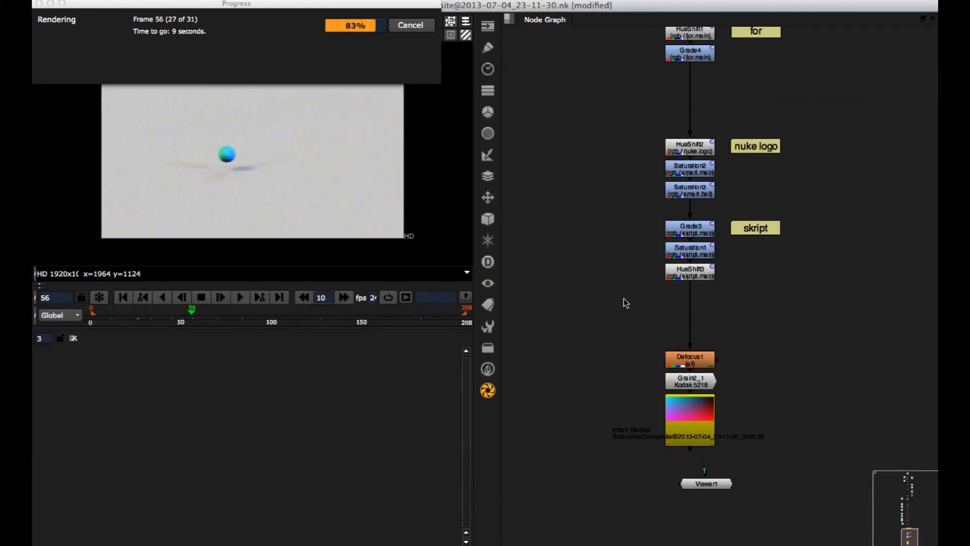
Dismiss the render-finished message, place the rendered Read node by Defocus1, view it, and scrub to frame 55
left_click_drag(333, 8, 386, 53)
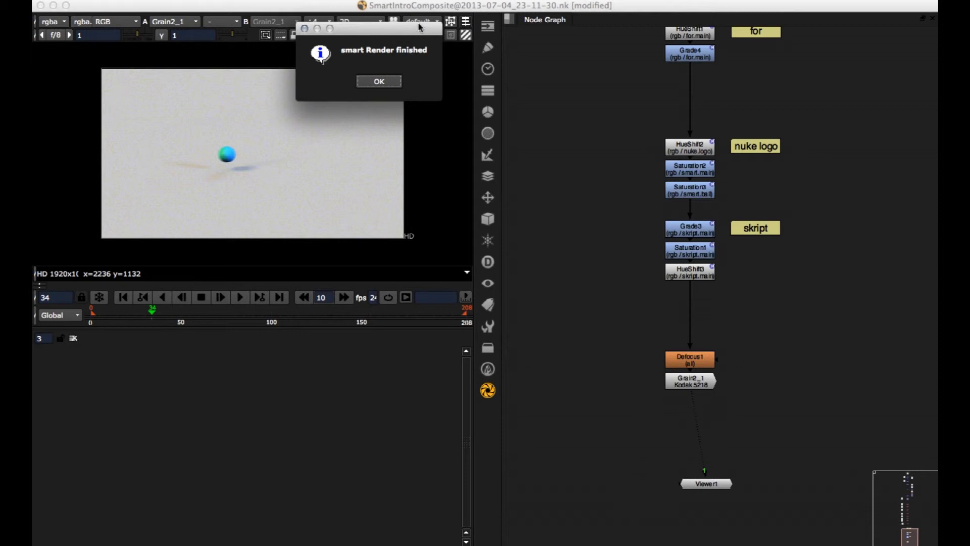
left_click(378, 81)
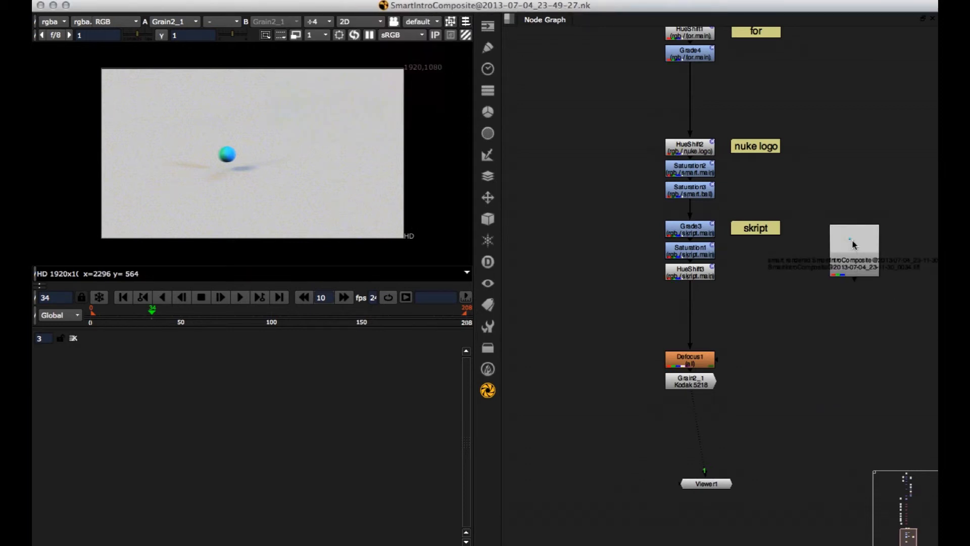
left_click_drag(860, 273, 775, 431)
left_click_drag(762, 387, 802, 336)
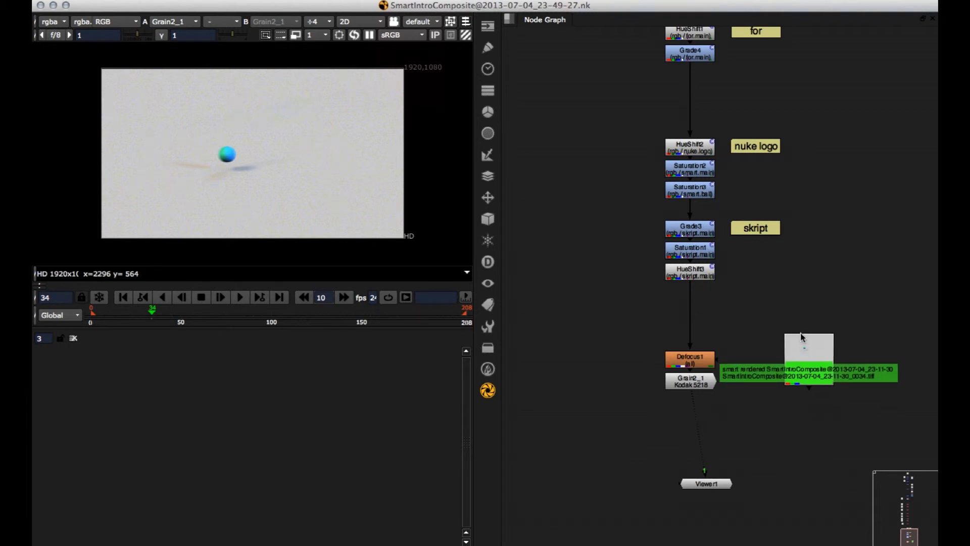
key("1")
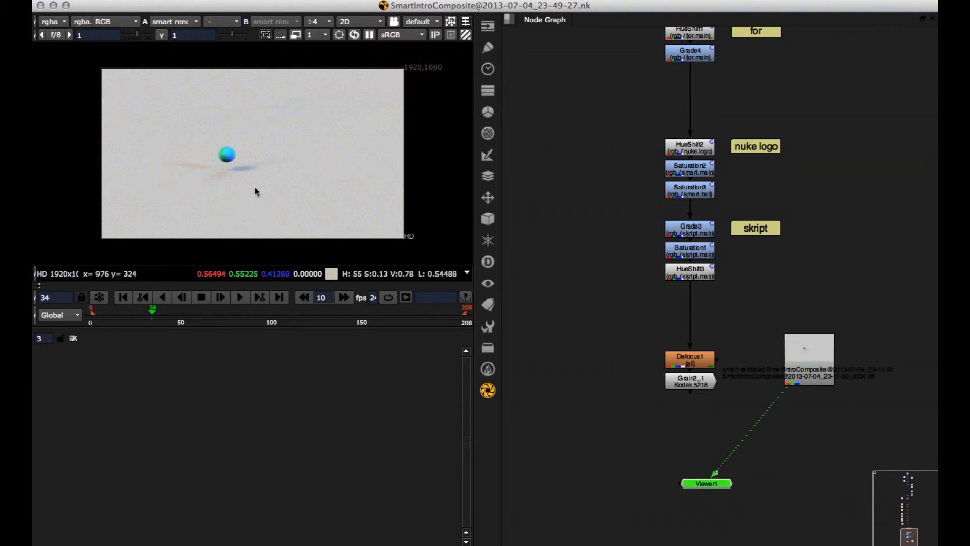
left_click_drag(163, 313, 200, 313)
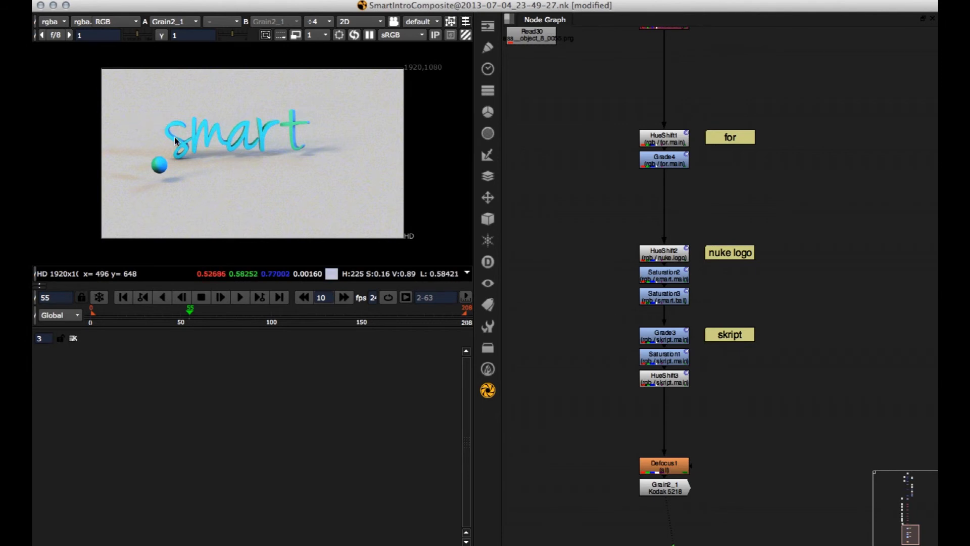
Set Saturation2's saturation to 0.0004 to grey the logo, then select Grain2_1
double_click(659, 281)
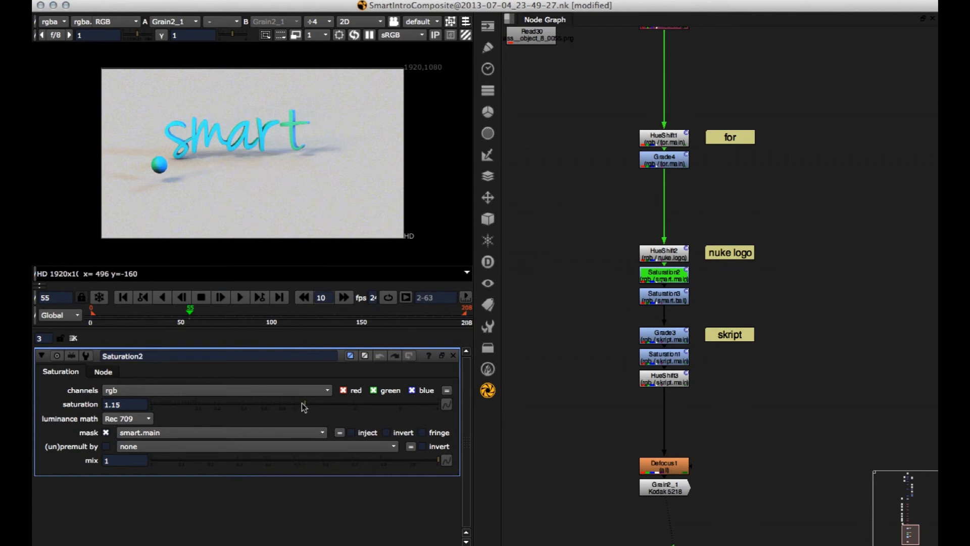
left_click_drag(305, 402, 154, 401)
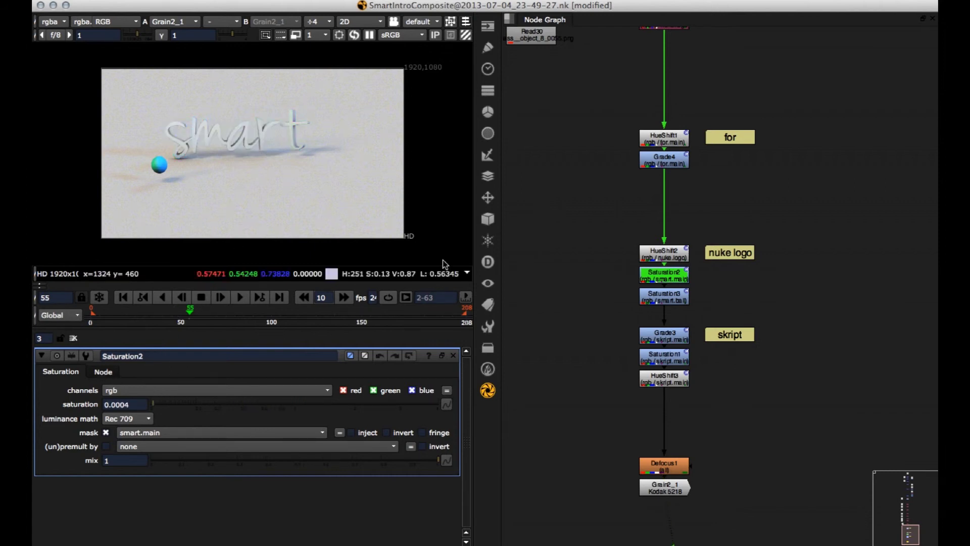
middle_click_drag(694, 437, 676, 364)
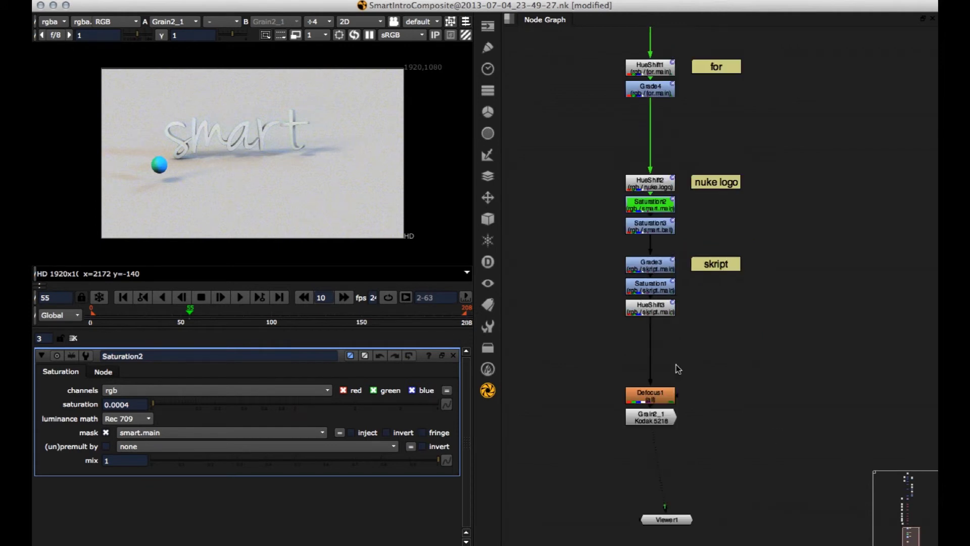
middle_click_drag(720, 412, 705, 374)
left_click(636, 379)
Open Smart Render with F7, set frames 30 to 60, note 'desaturated smart logo', and start
key("F7")
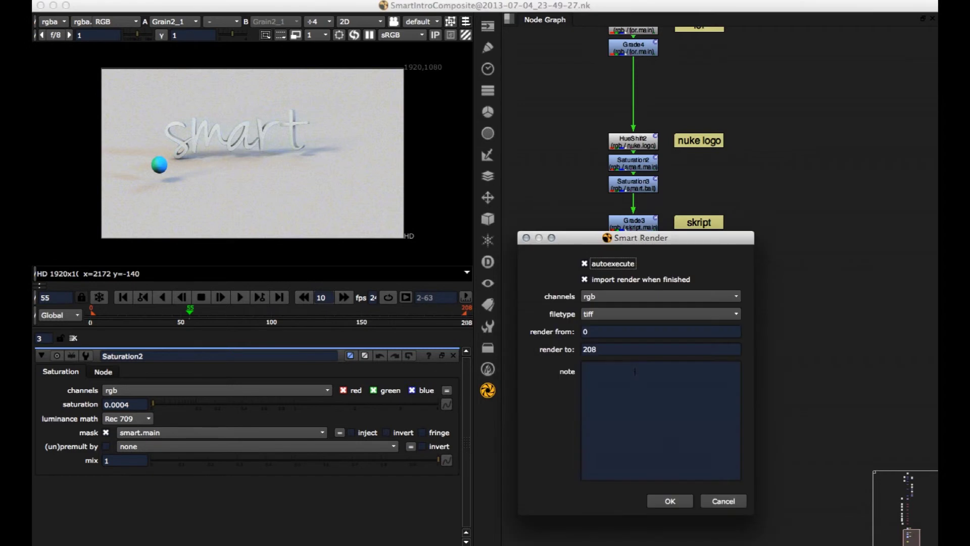
left_click(601, 332)
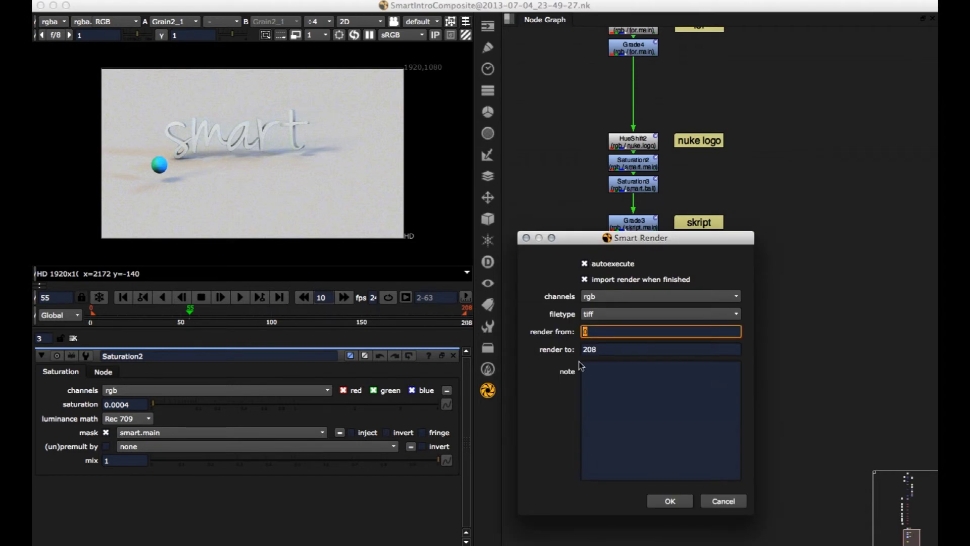
key("Tab")
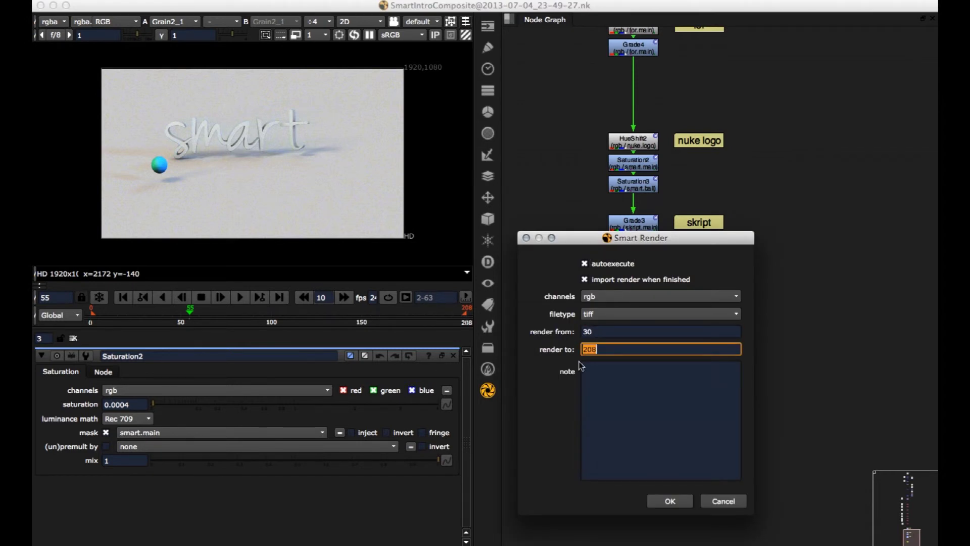
type("60")
left_click(646, 396)
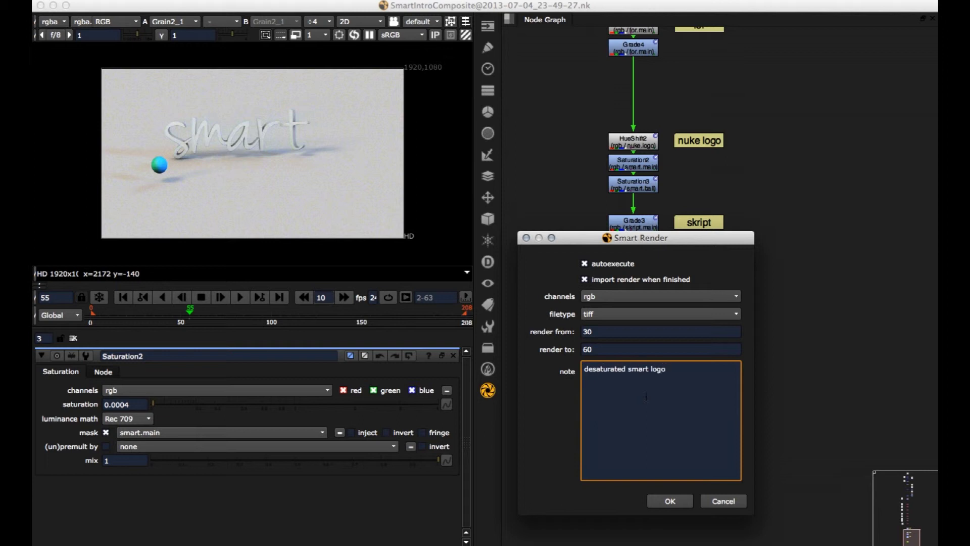
left_click(666, 501)
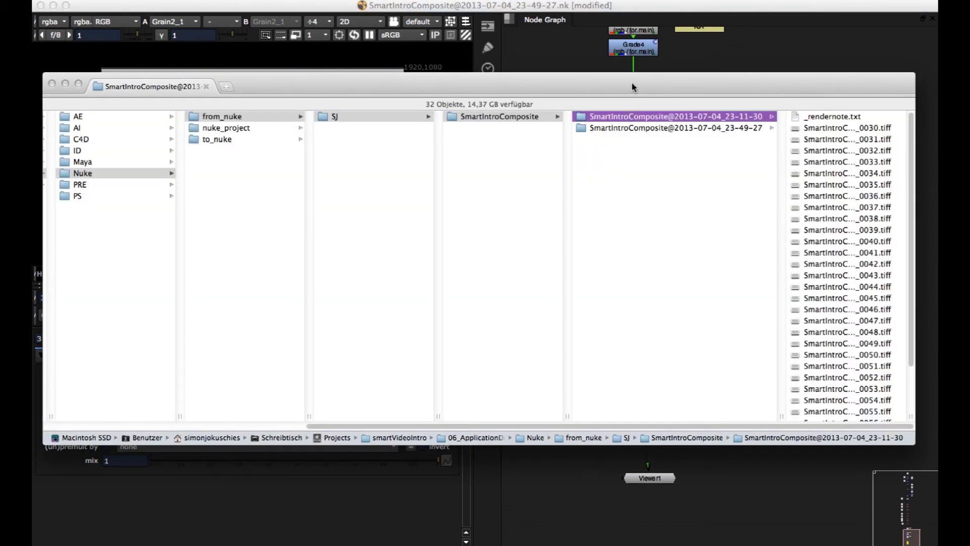
Compare the new 23-49-27 render folder with the earlier 23-11-30 one as it fills
left_click_drag(632, 87, 626, 143)
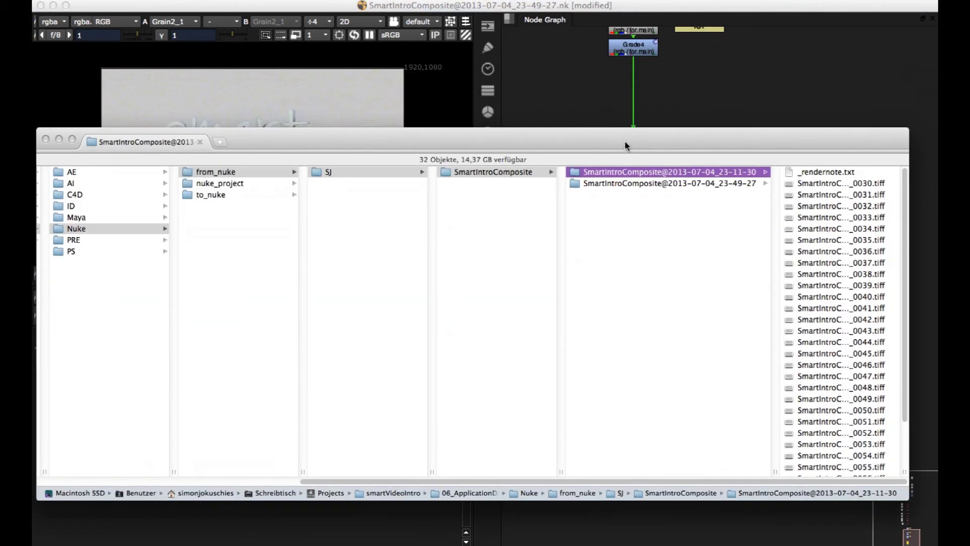
left_click(642, 183)
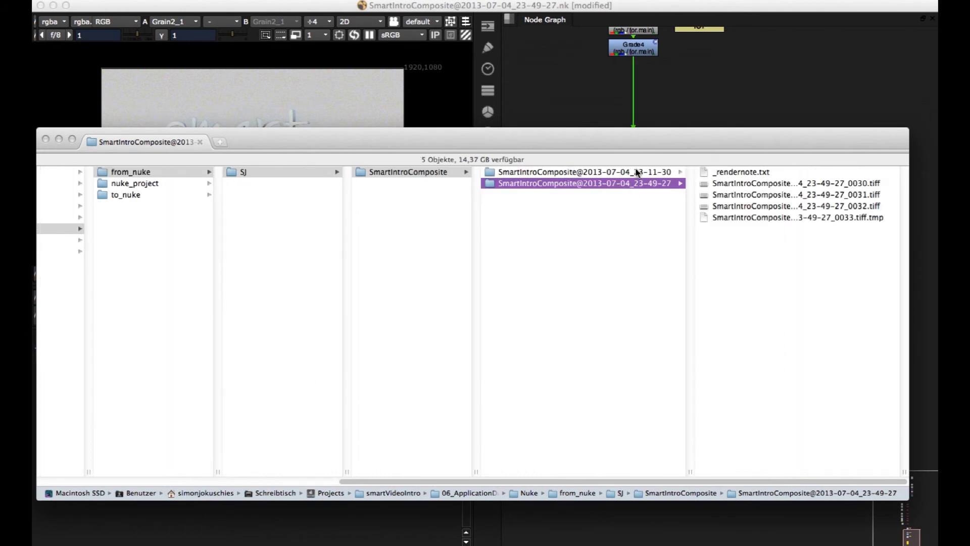
left_click(612, 172)
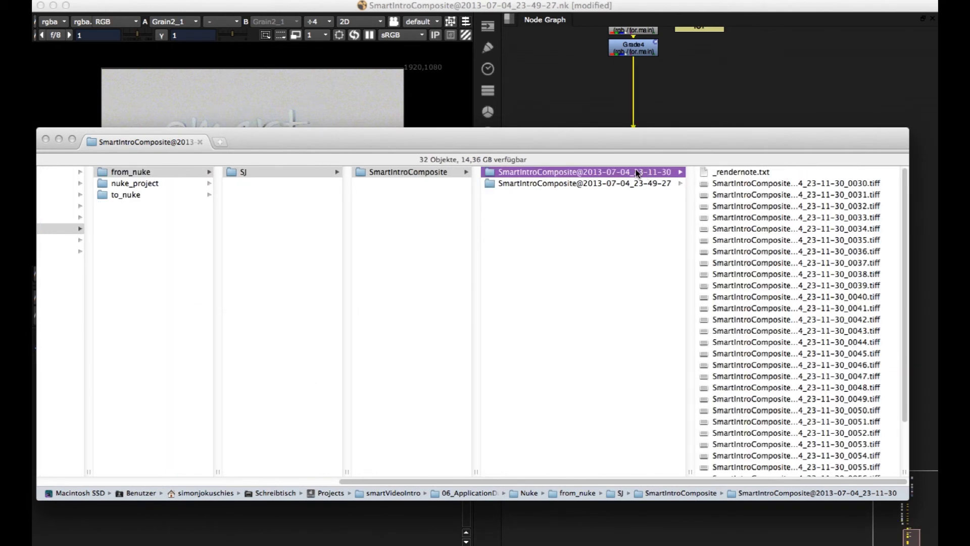
left_click(629, 184)
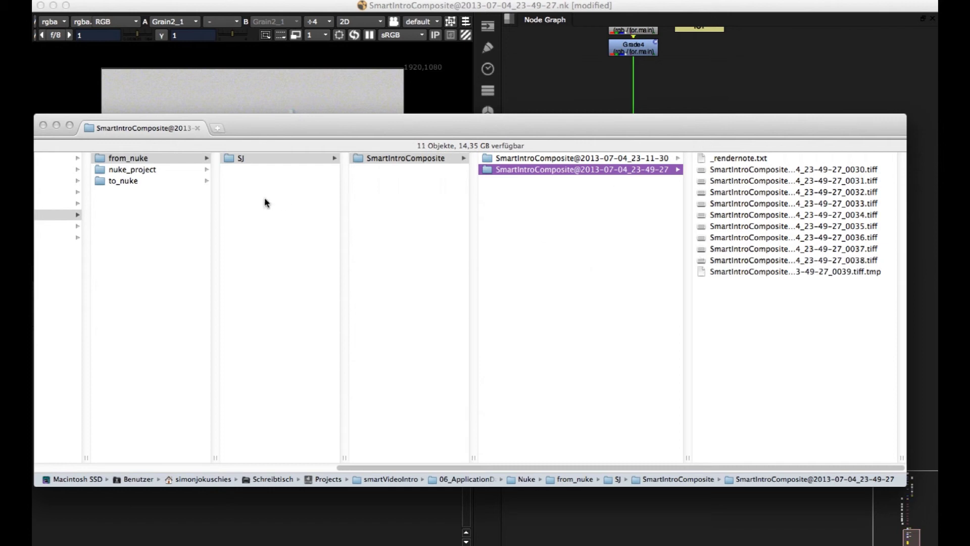
Show the SmartIntroComposite script versions in nuke_project/SJ with their full names
left_click(133, 170)
left_click(271, 158)
left_click(399, 159)
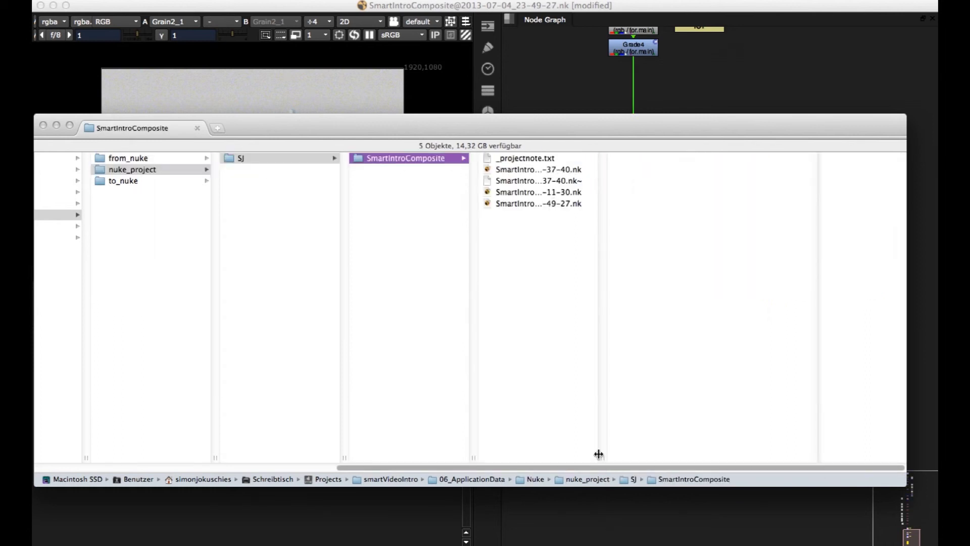
left_click_drag(601, 457, 644, 456)
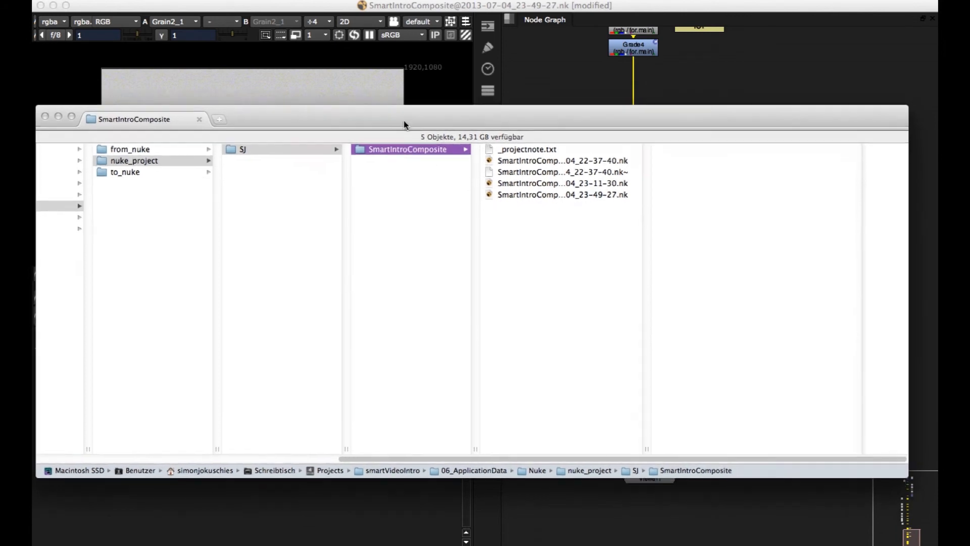
Reopen the 23-49-27 render folder under from_nuke/SJ/SmartIntroComposite and return to Nuke
left_click(206, 158)
left_click(302, 159)
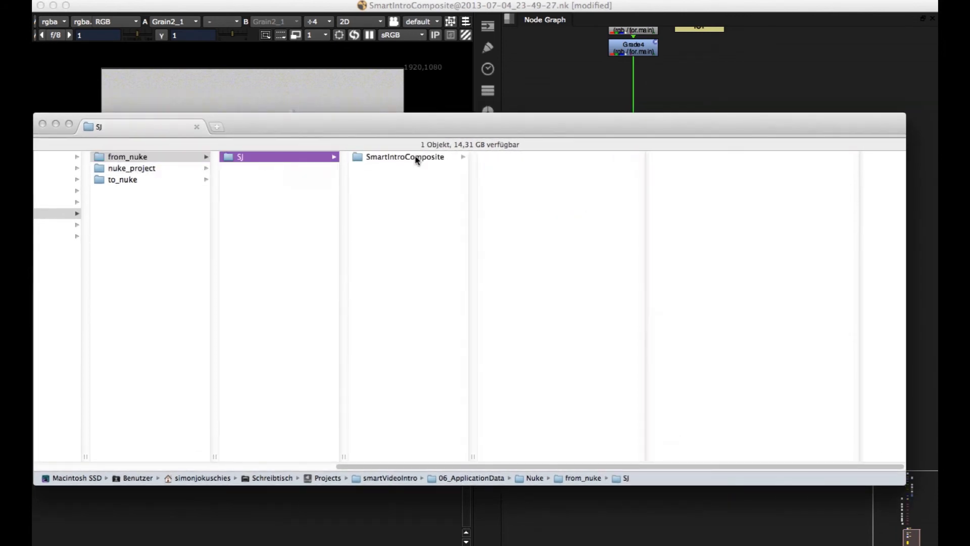
left_click(415, 157)
left_click(511, 168)
left_click_drag(591, 129, 588, 118)
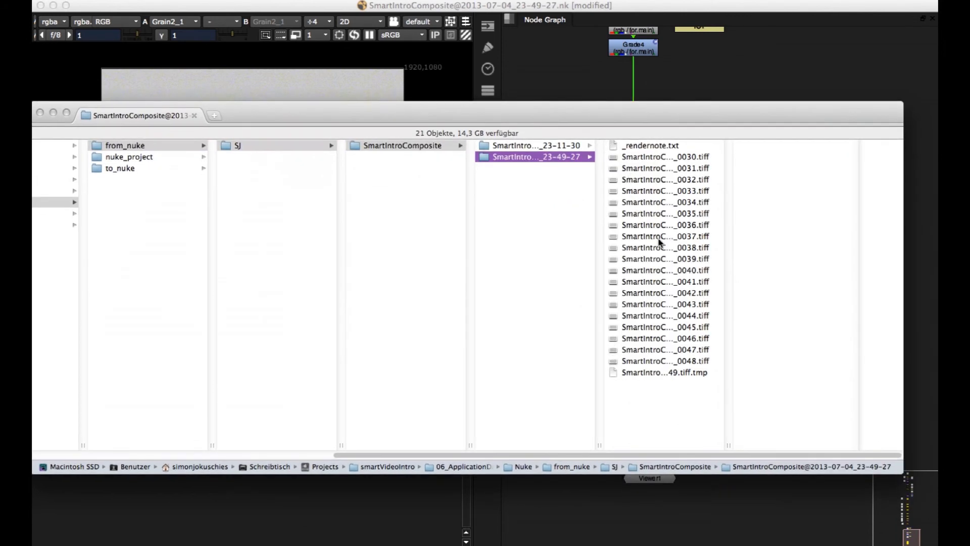
left_click(778, 507)
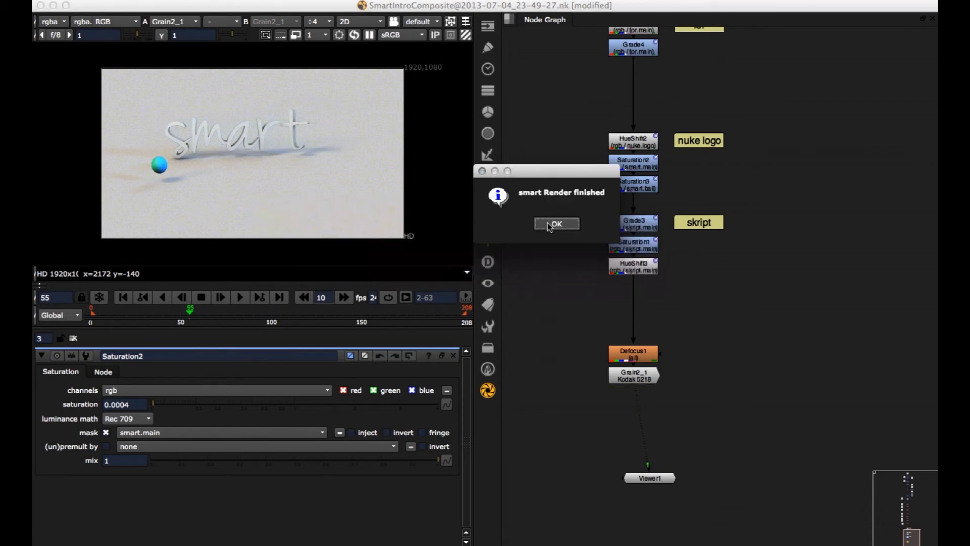
Acknowledge the finished render, place the imported Read node, view it, and scrub to frame 70
left_click(566, 226)
left_click_drag(929, 238, 722, 336)
key("1")
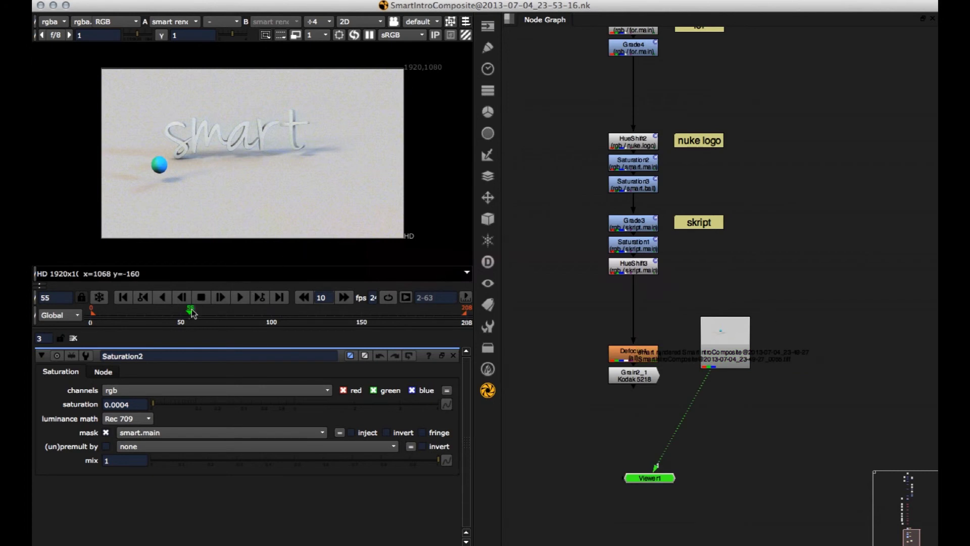
left_click_drag(192, 314, 221, 219)
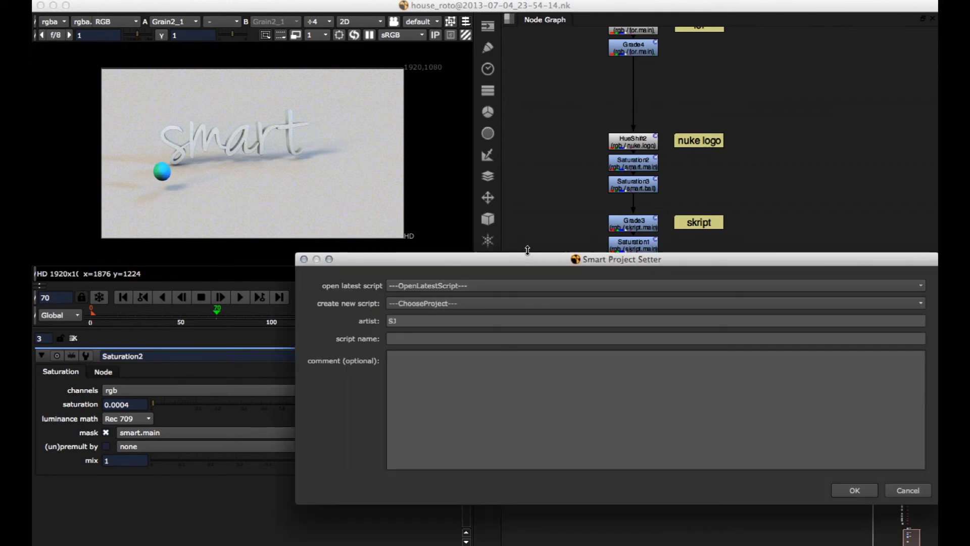
Create a 'house roto' script in the smartVideoIntro project under the new artist's initials
left_click_drag(526, 259, 495, 192)
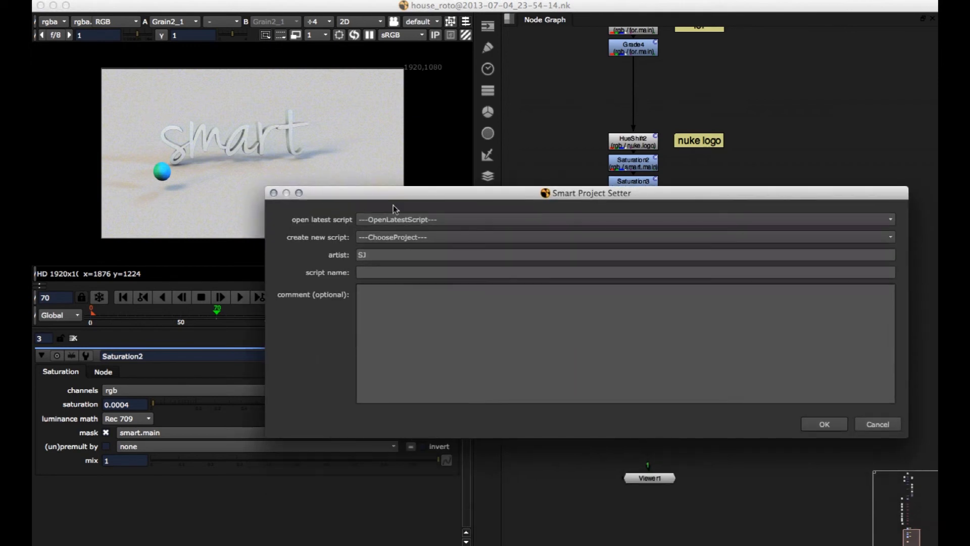
left_click(368, 237)
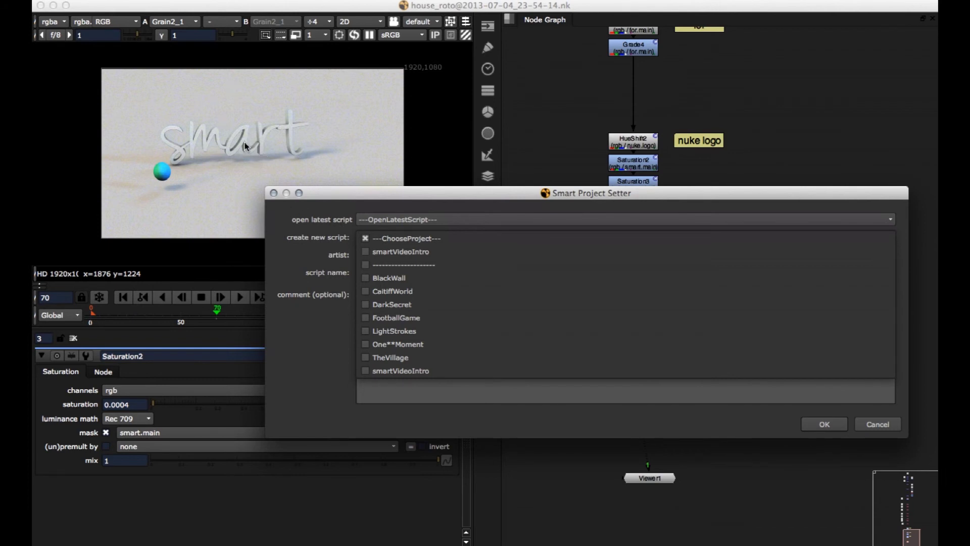
left_click(386, 251)
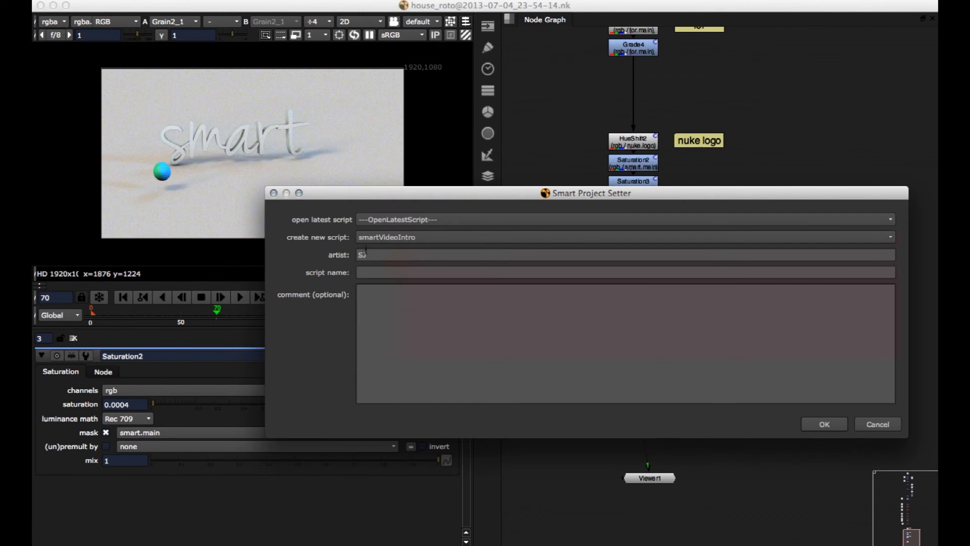
double_click(367, 252)
type("LP")
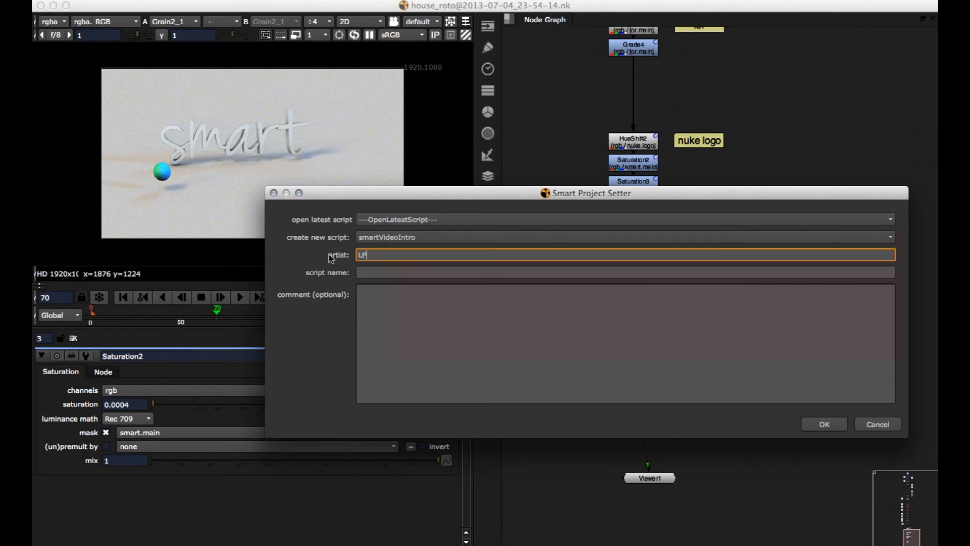
left_click(362, 272)
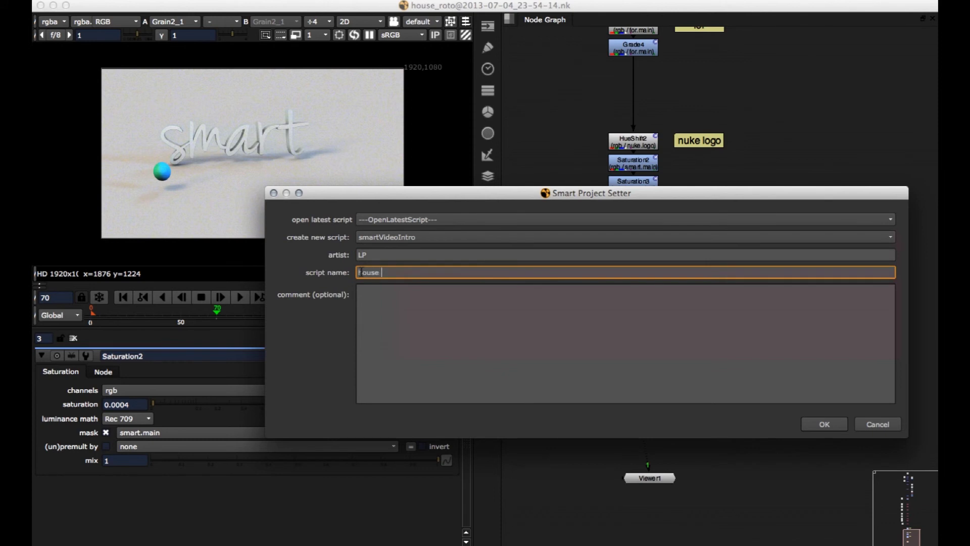
left_click(817, 423)
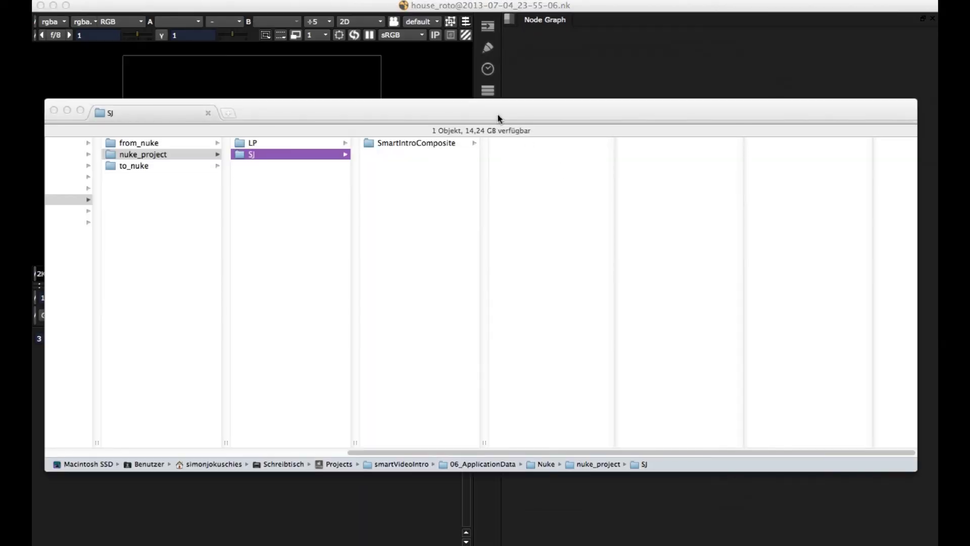
In Finder, move back up to 06_ApplicationData and open its Nuke folder
left_click_drag(498, 117, 508, 111)
left_click(153, 152)
left_click(93, 198)
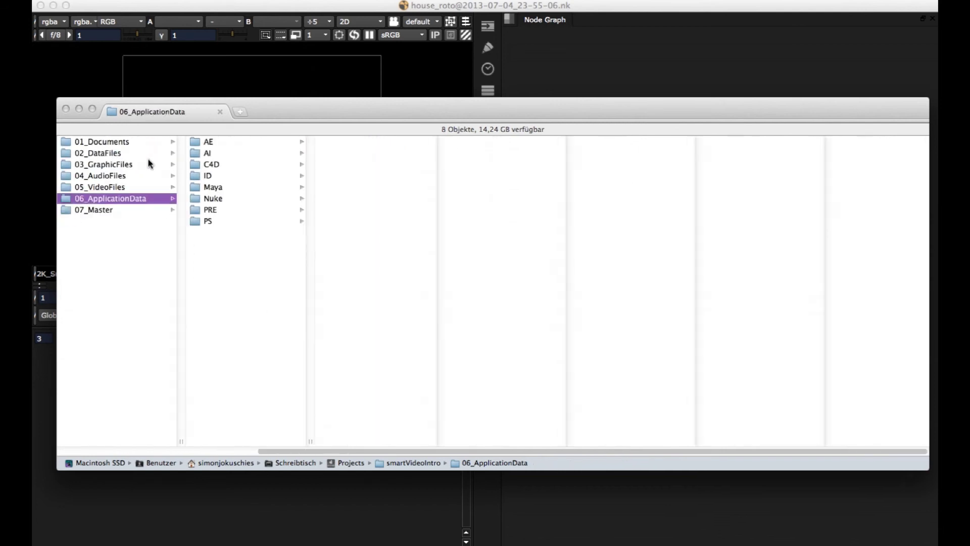
key("Left")
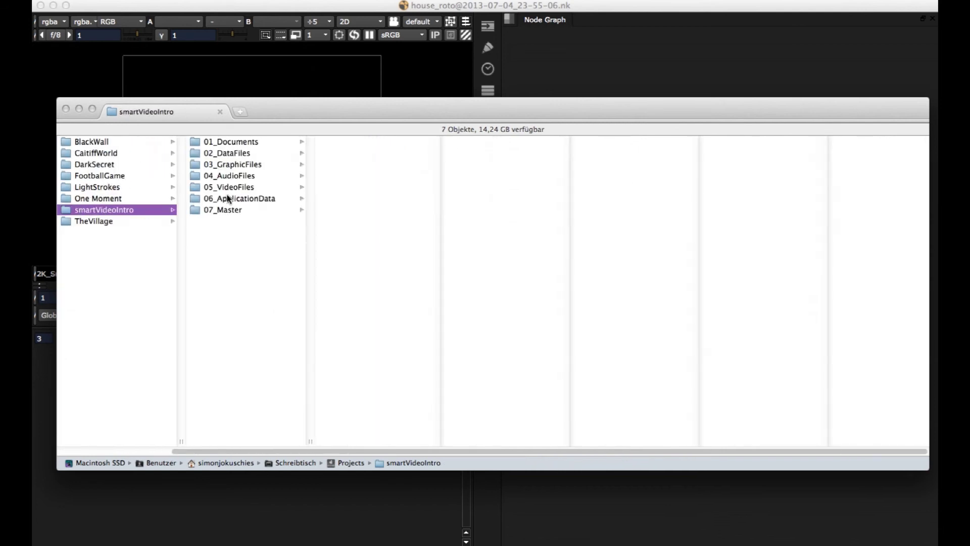
left_click(263, 198)
left_click(427, 197)
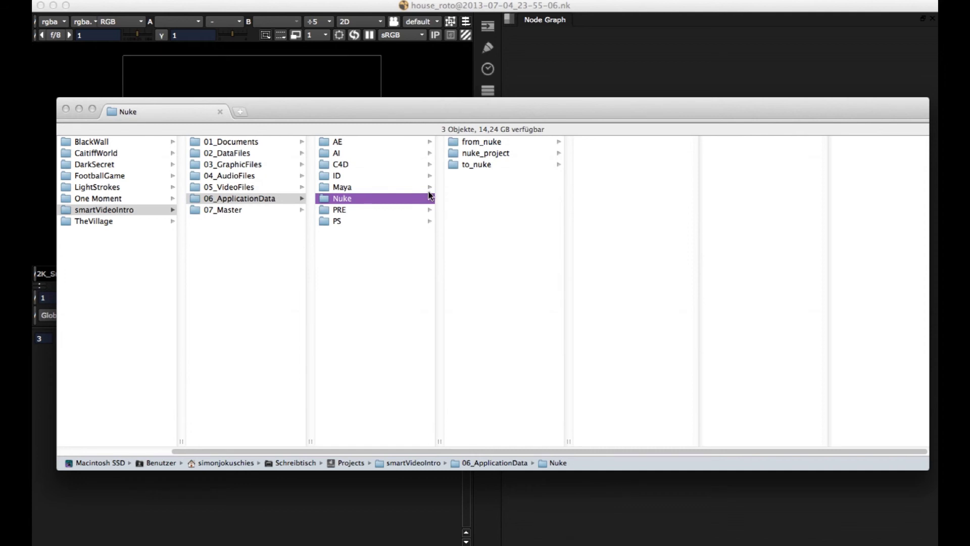
Browse nuke_project > LP > house_roto and view the saved script's details
left_click(513, 156)
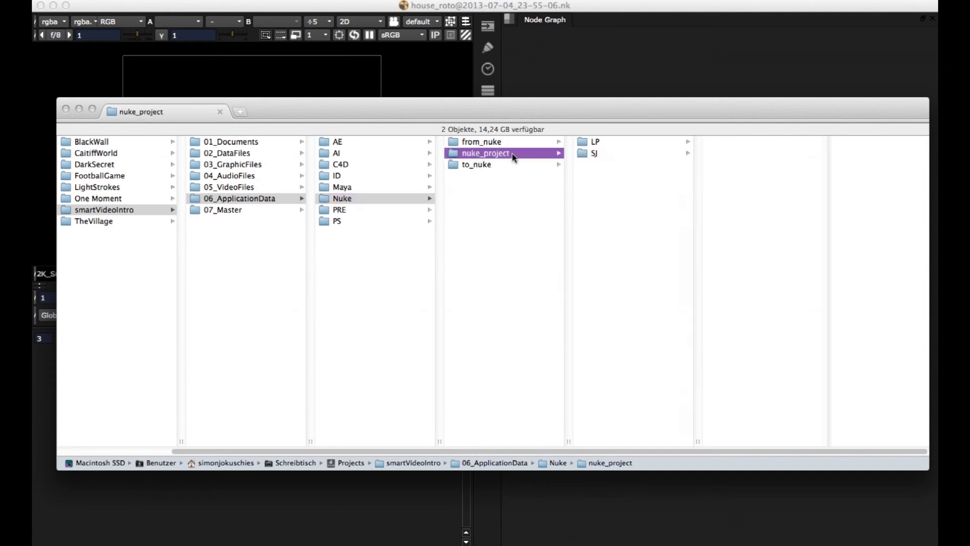
left_click(581, 143)
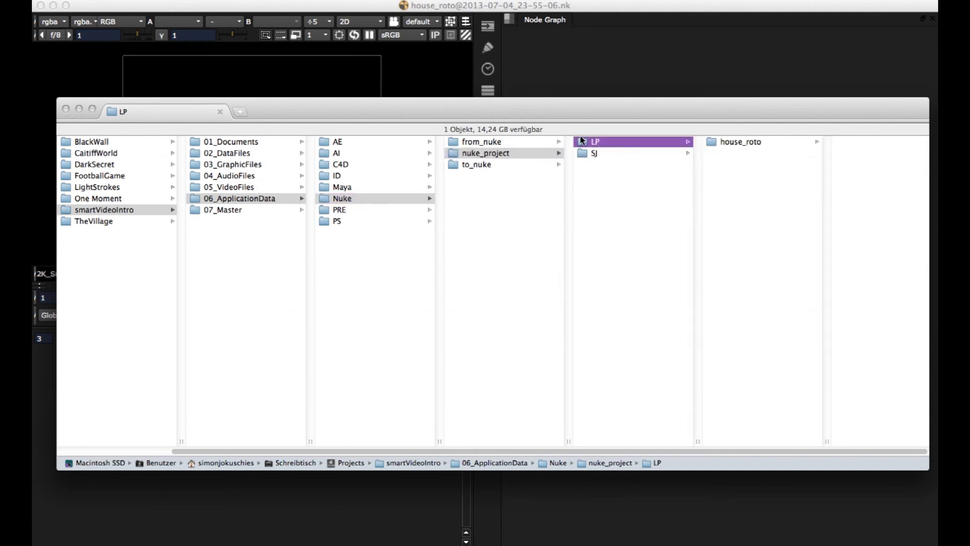
left_click(737, 144)
left_click_drag(708, 123, 708, 113)
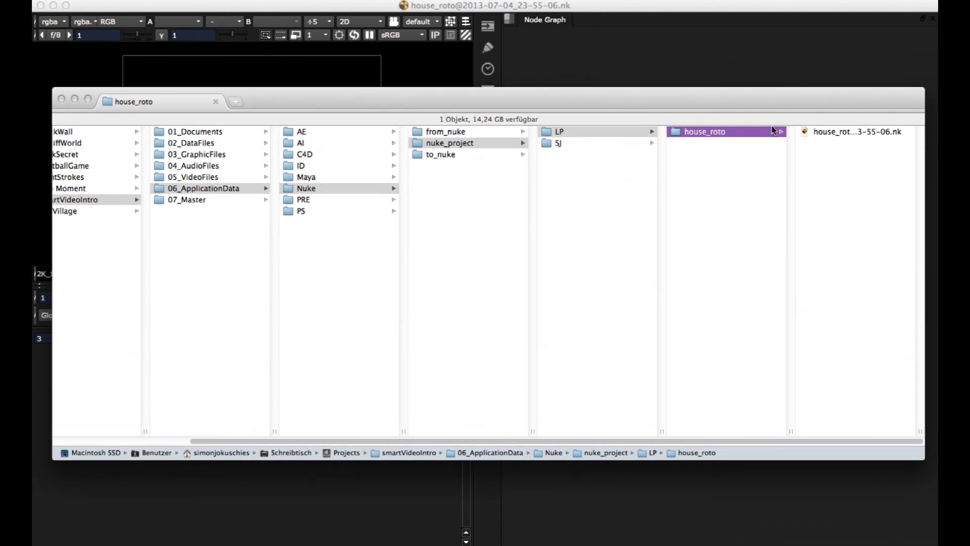
left_click(808, 131)
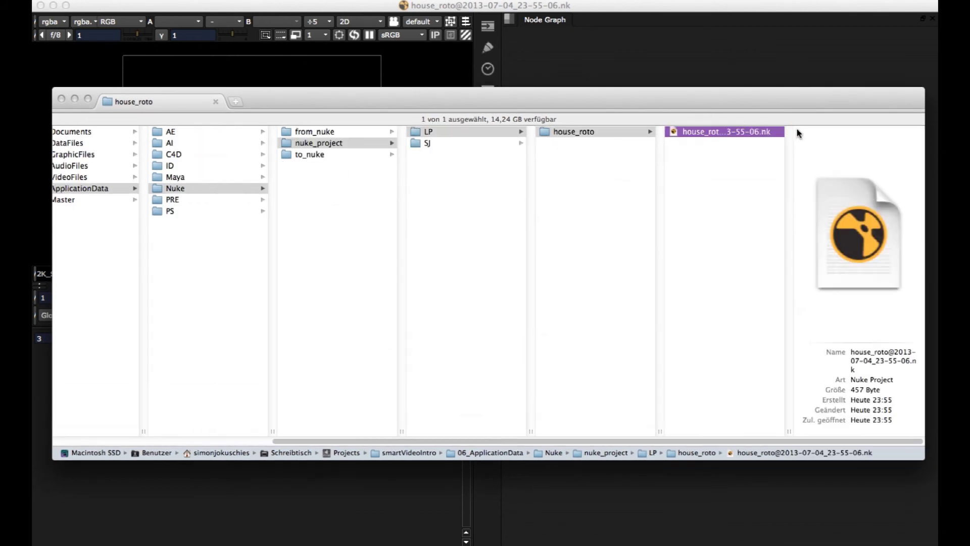
Browse the from_nuke > LP render folders, then return to Nuke
left_click(303, 132)
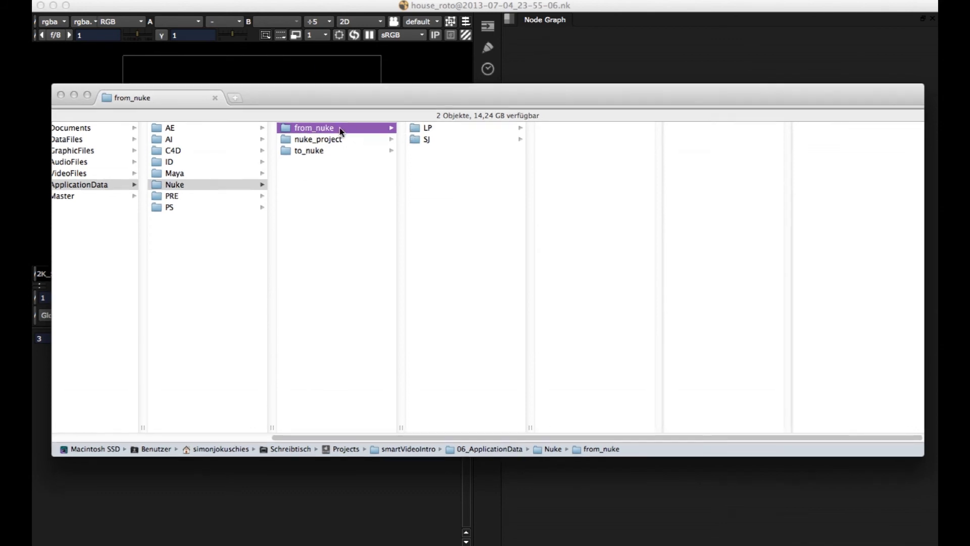
left_click(408, 130)
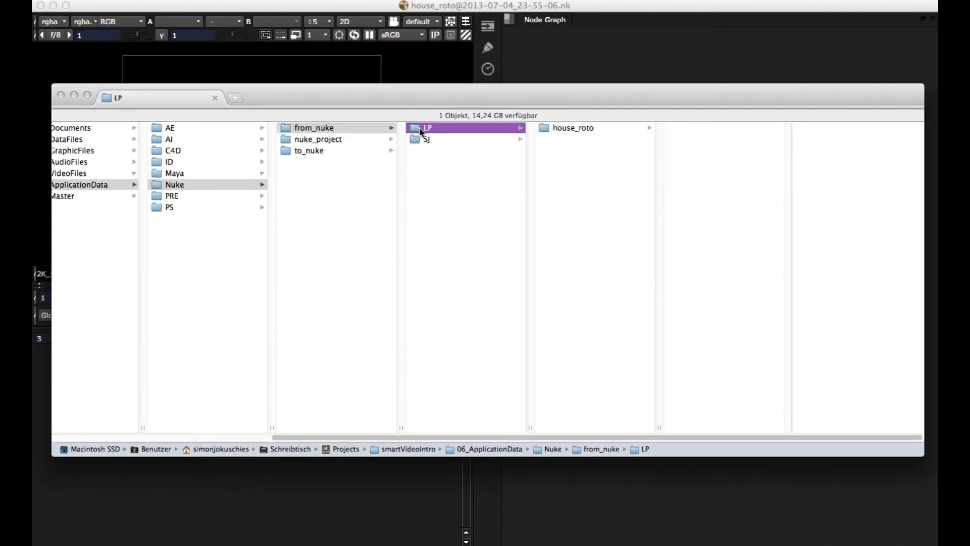
key("Right")
key("Left")
key("Left")
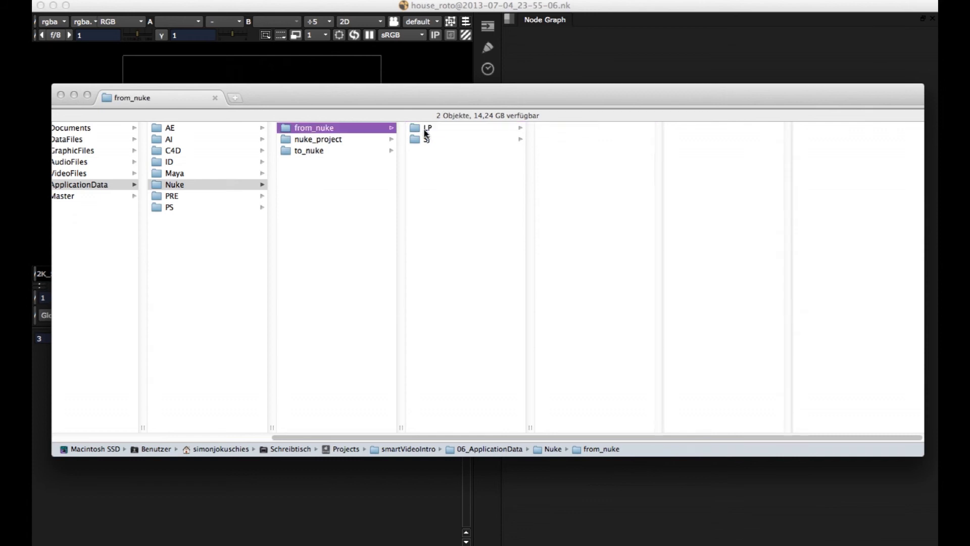
left_click(648, 69)
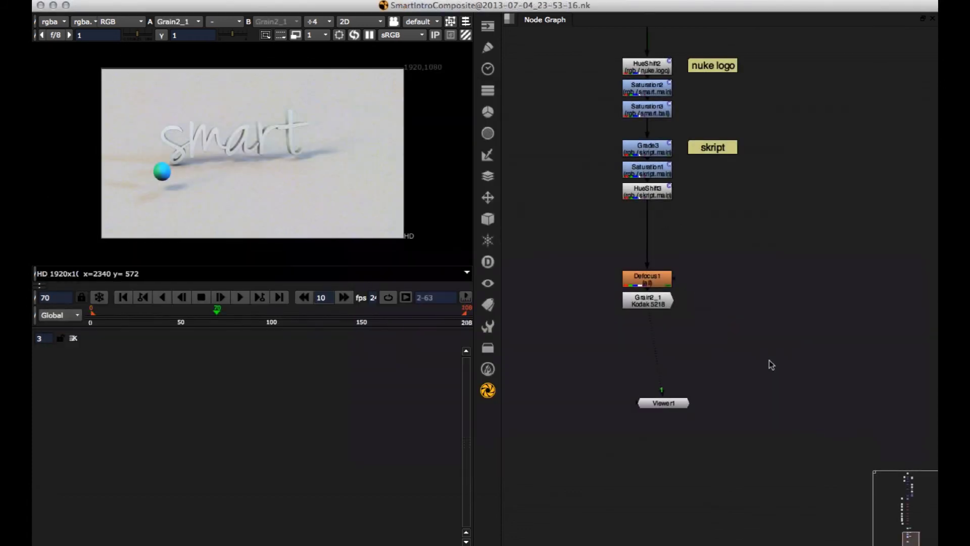
Save a new SmartIntroComposite version with smart saver and check the new .nk file in Finder
left_click(382, 1)
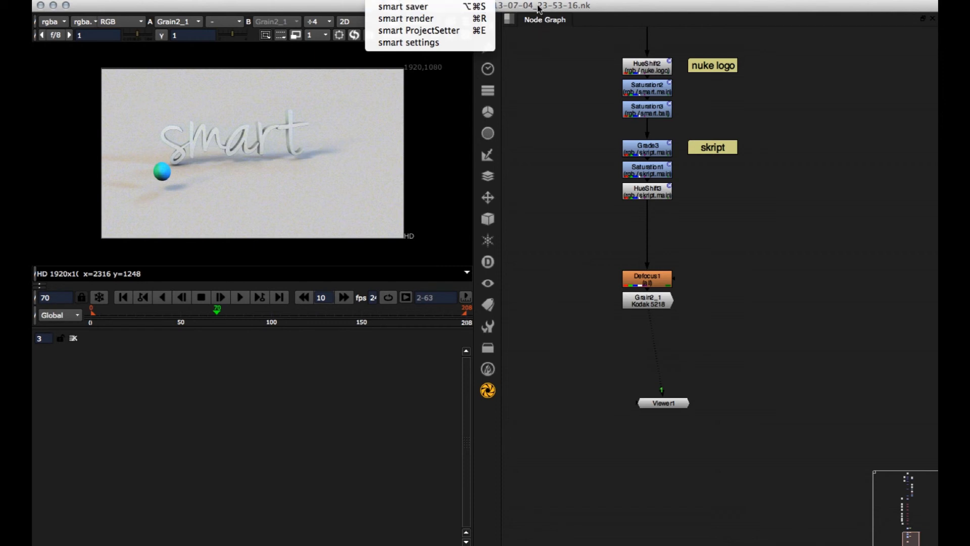
left_click(420, 7)
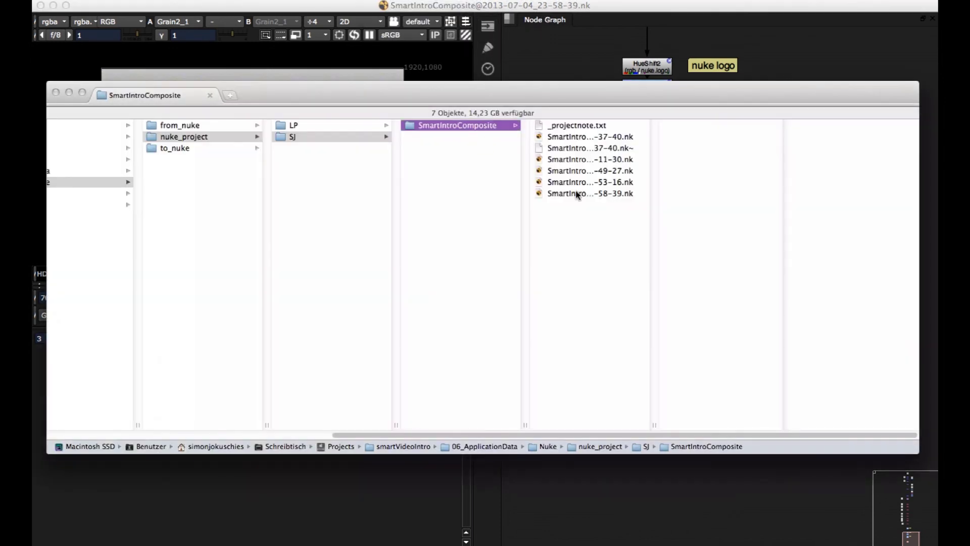
left_click(576, 193)
left_click(559, 66)
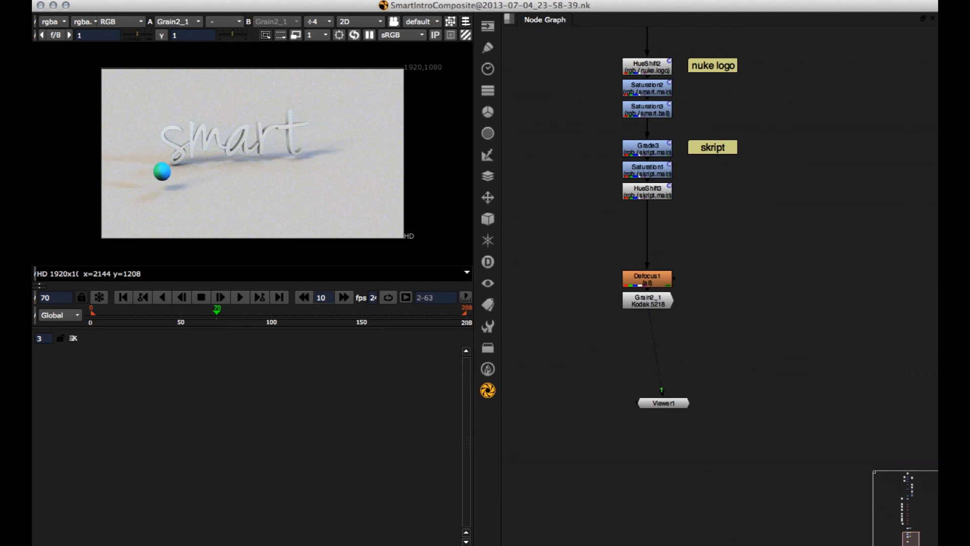
Save another SmartIntroComposite version with smart saver, then open smart settings (SmartSetter)
left_click(377, 2)
left_click(384, 6)
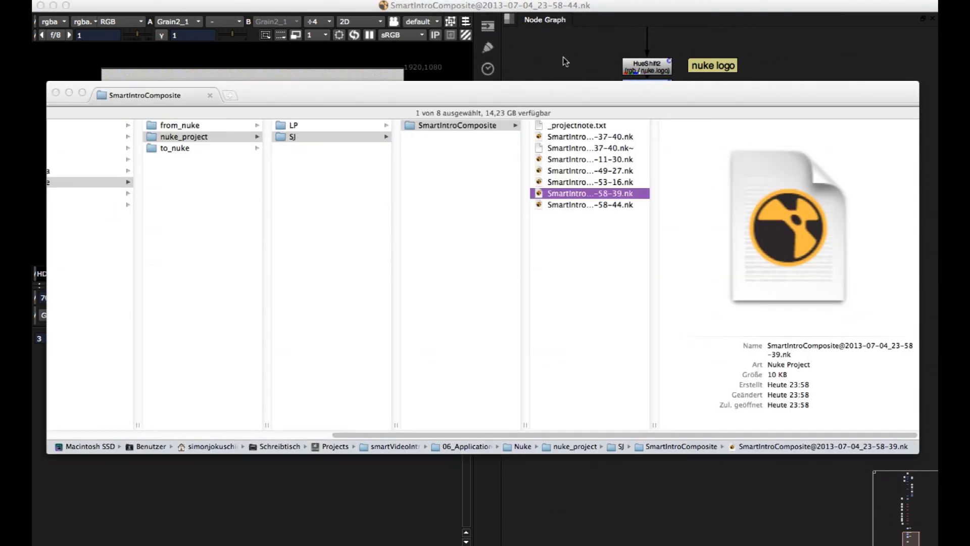
left_click(565, 62)
left_click(377, 2)
left_click(412, 43)
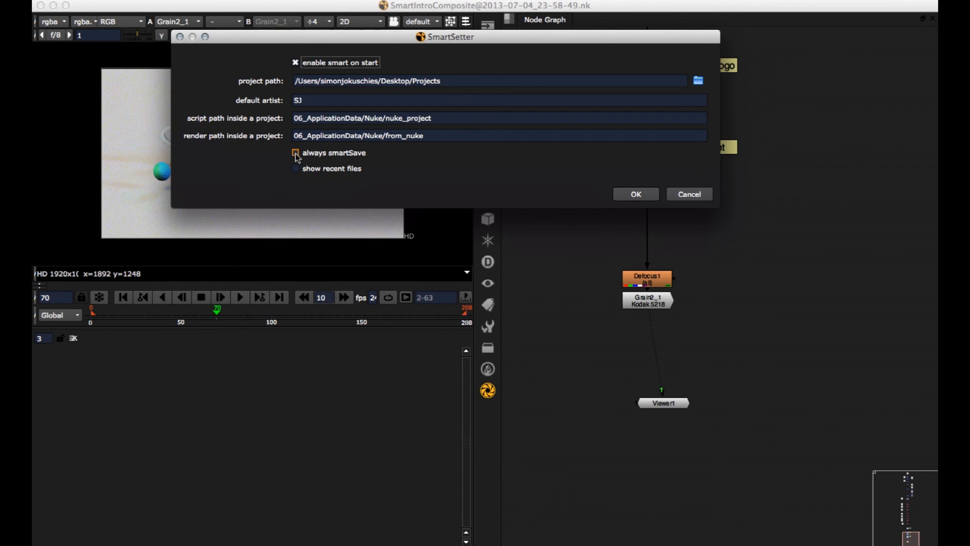
In SmartSetter, set always smartSave off and show recent files on, then apply with OK
left_click(295, 153)
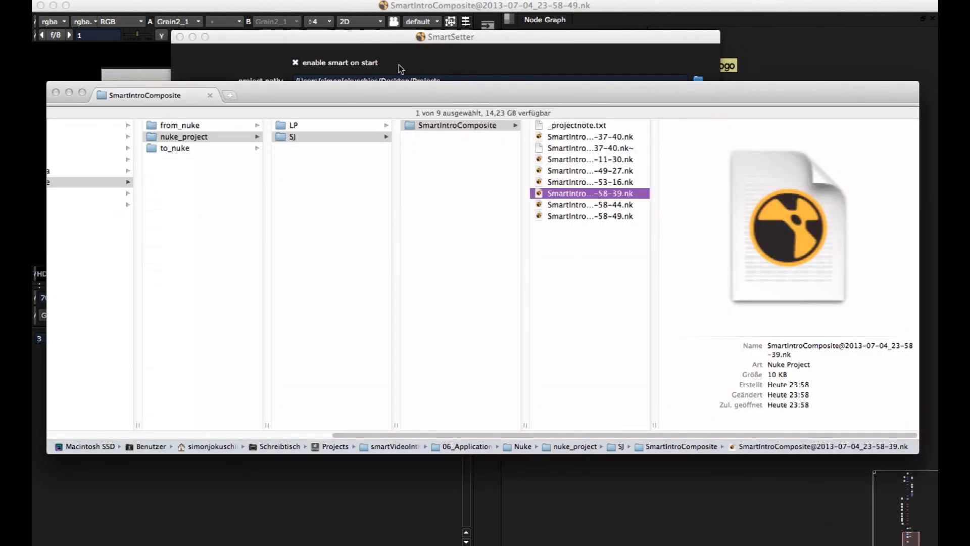
left_click(56, 93)
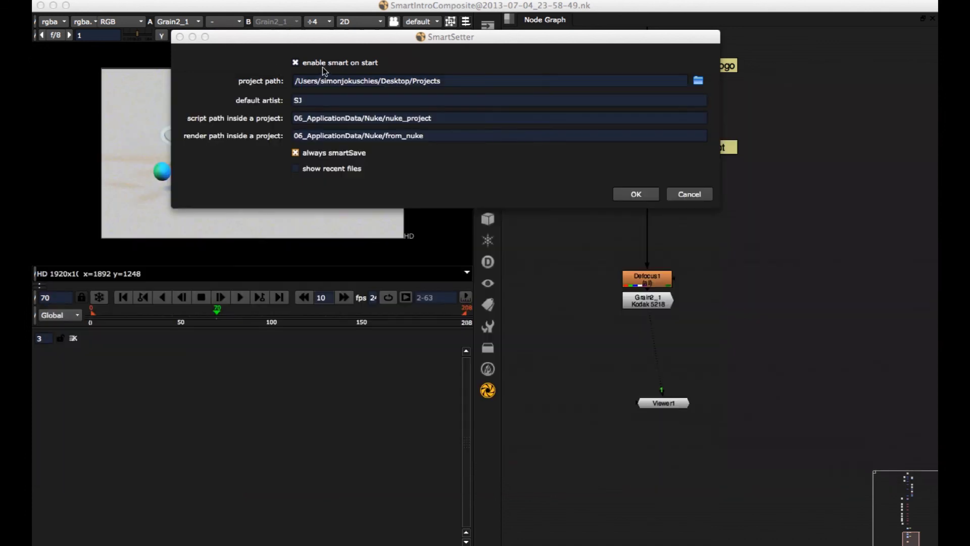
left_click(309, 152)
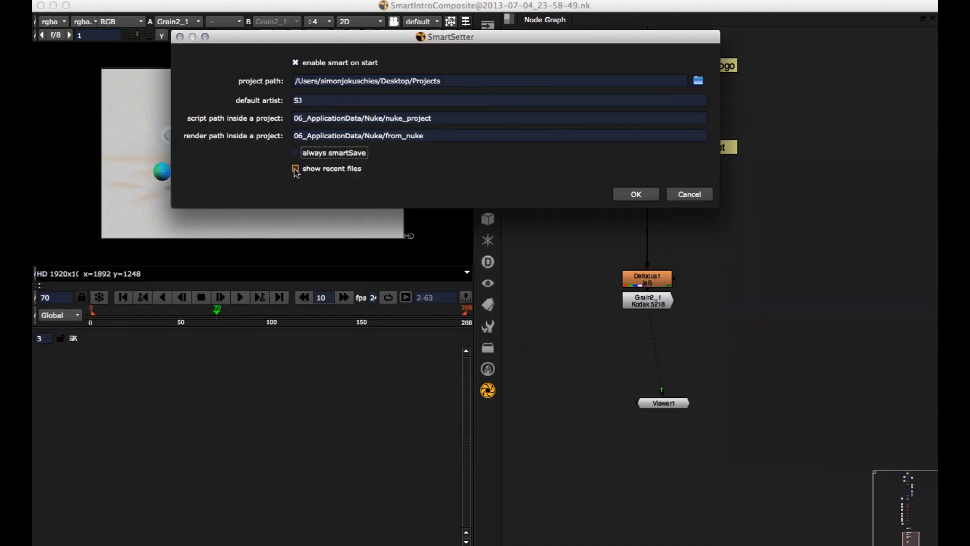
left_click(321, 170)
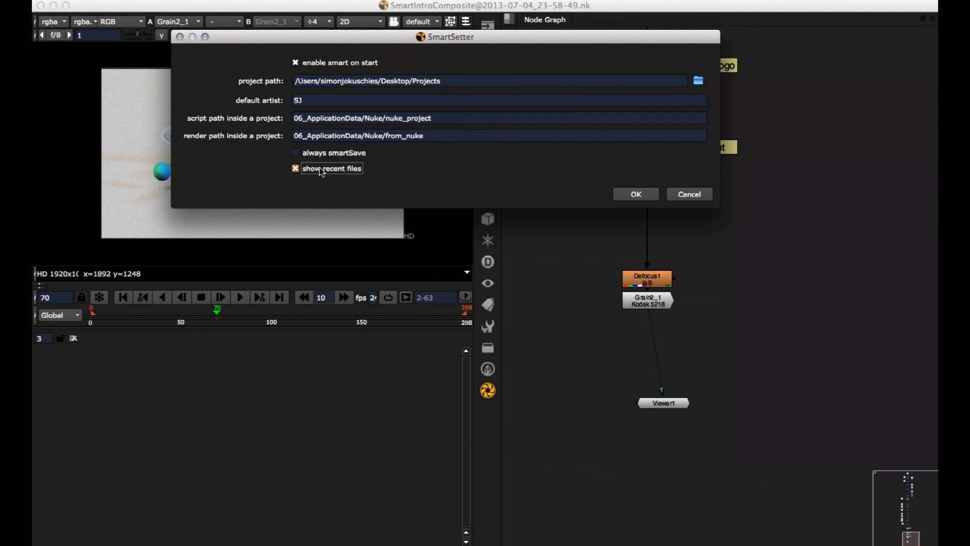
left_click(625, 196)
left_click(613, 215)
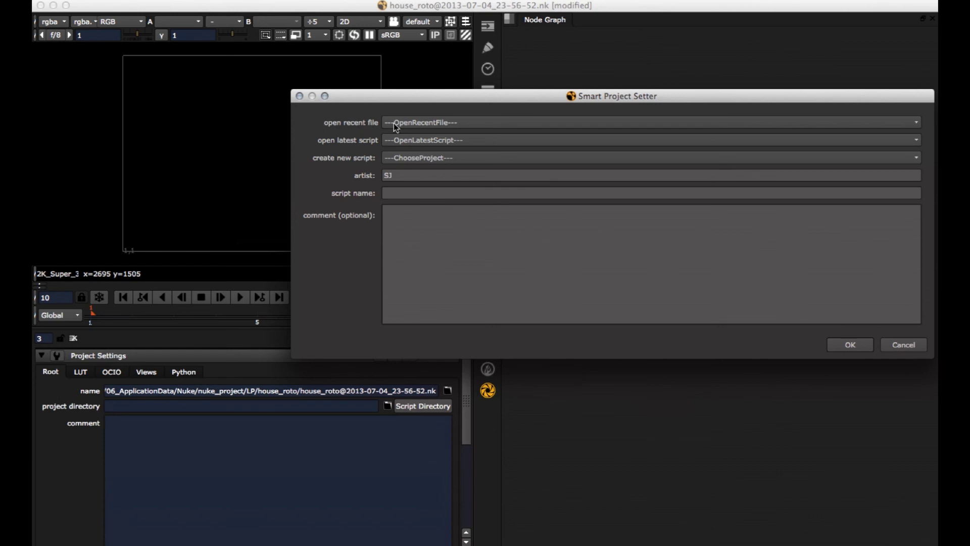
Review the Smart Project Setter's 'open recent file' and 'open latest script' lists without choosing
left_click(399, 124)
left_click_drag(446, 95, 316, 62)
left_click(313, 88)
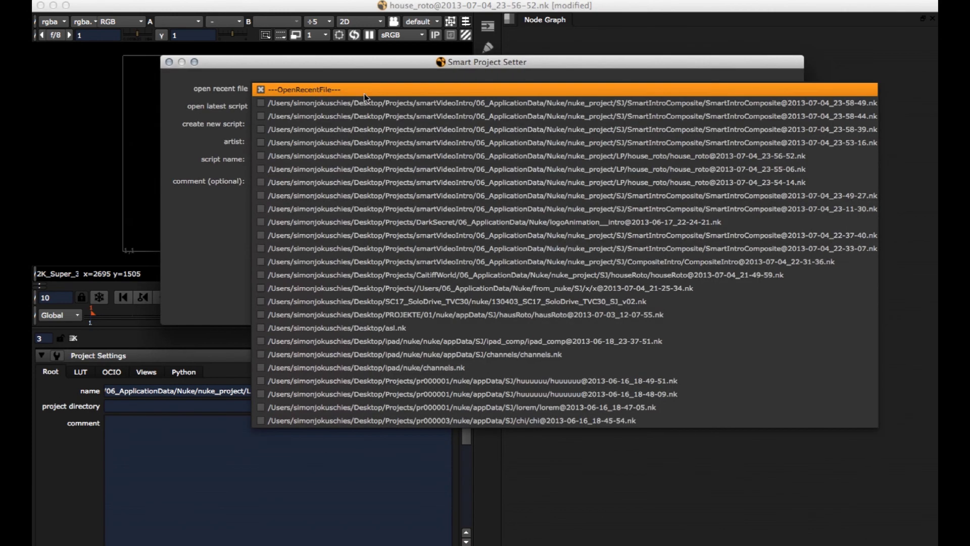
left_click(356, 67)
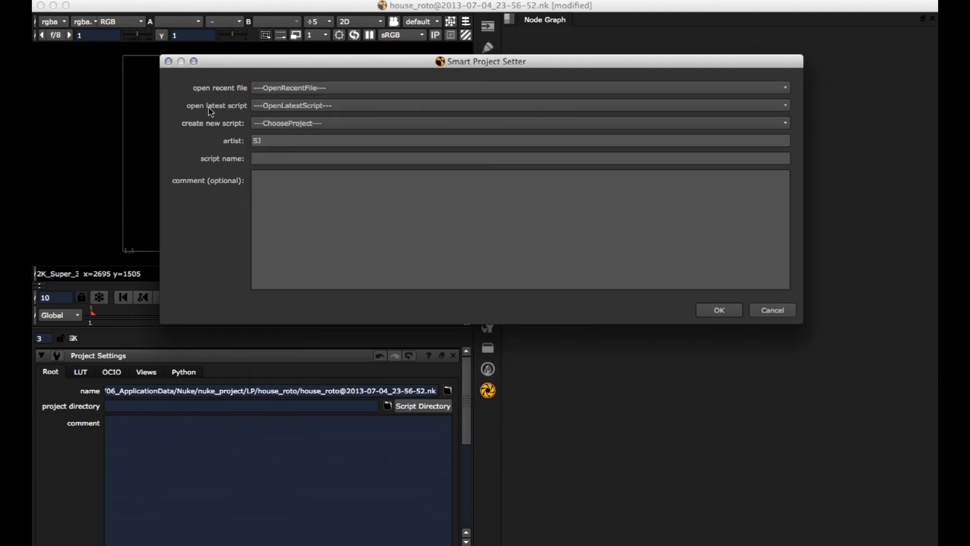
left_click(265, 109)
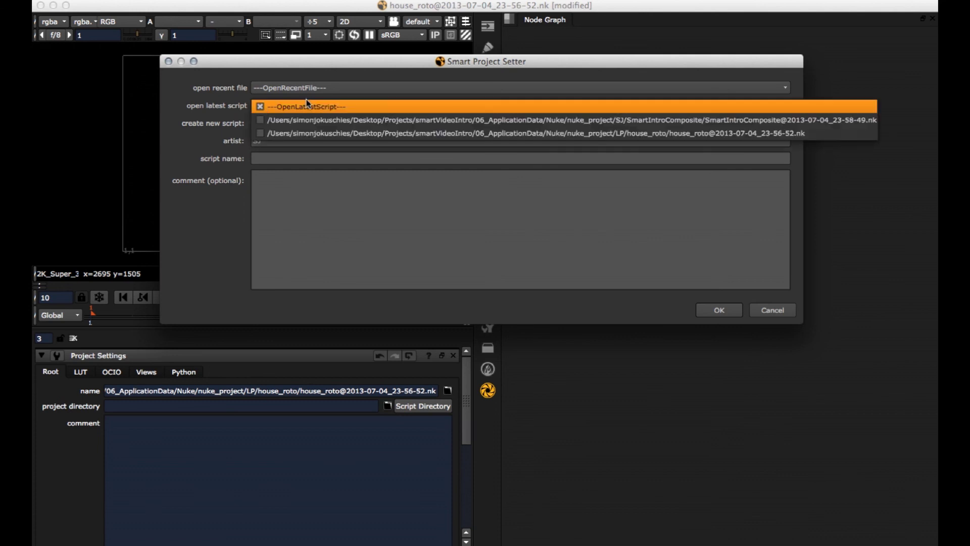
left_click(278, 106)
left_click_drag(398, 66, 469, 92)
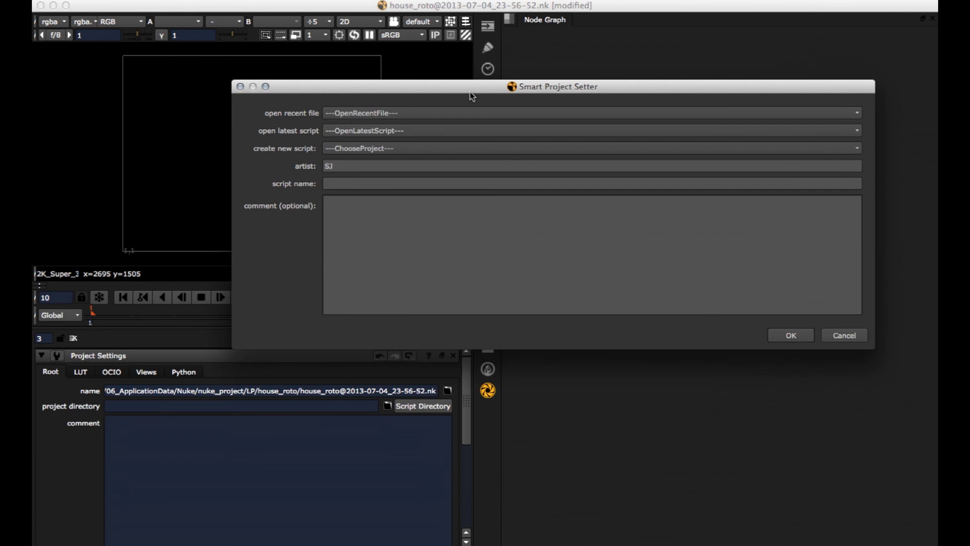